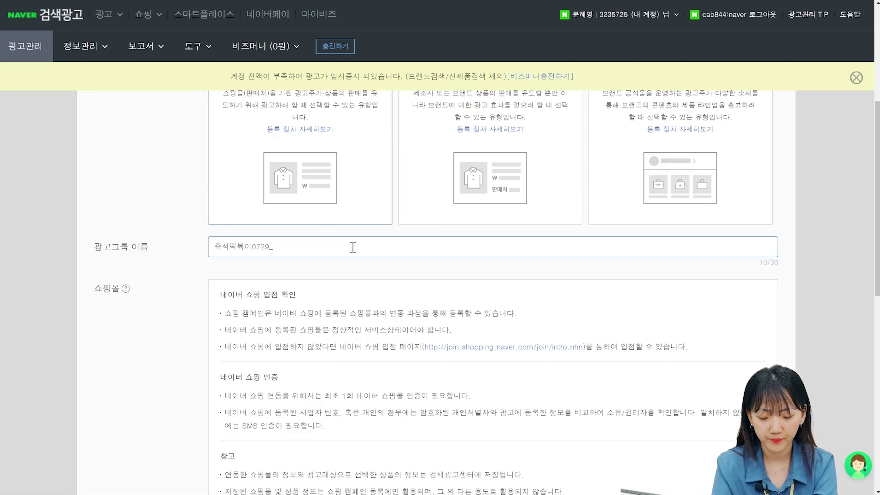
Rename the ad group to MO 즉석떡볶이0729, placing the mobile prefix in front and removing the trailing underscore.
scroll(353, 245, "down", 4)
key("BackSpace")
key("Home")
type("MO")
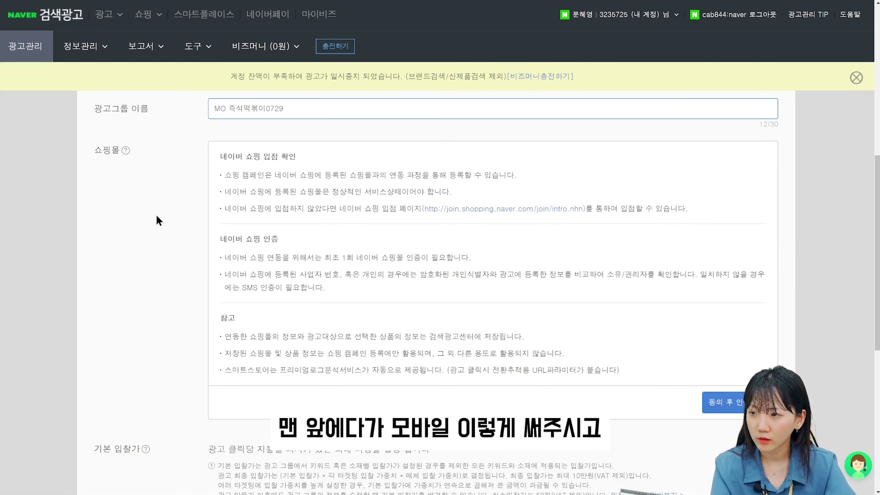
Set the ad group's daily budget (하루예산) to 30,000 won.
scroll(202, 228, "down", 10)
left_click(261, 258)
type("300000")
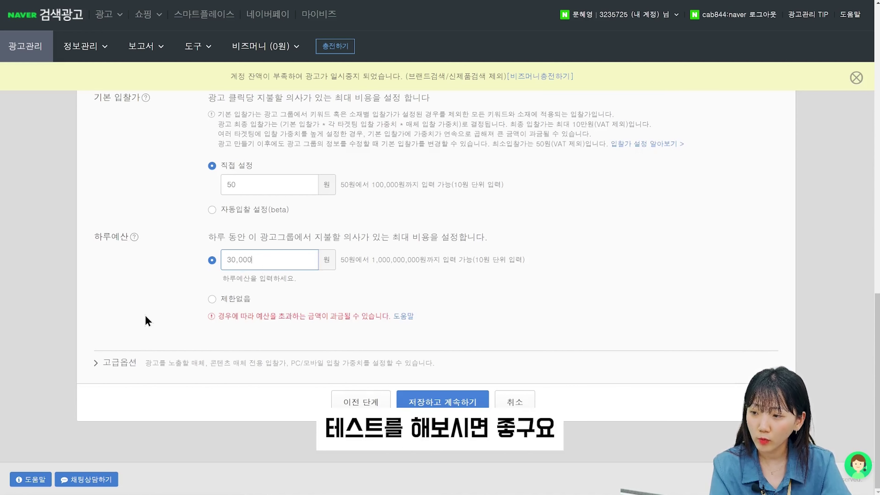
In the advanced options, choose media by type and exclude search partner media and all content media, keeping only 네이버 및 검색 포털 매체.
left_click(120, 364)
scroll(139, 277, "down", 5)
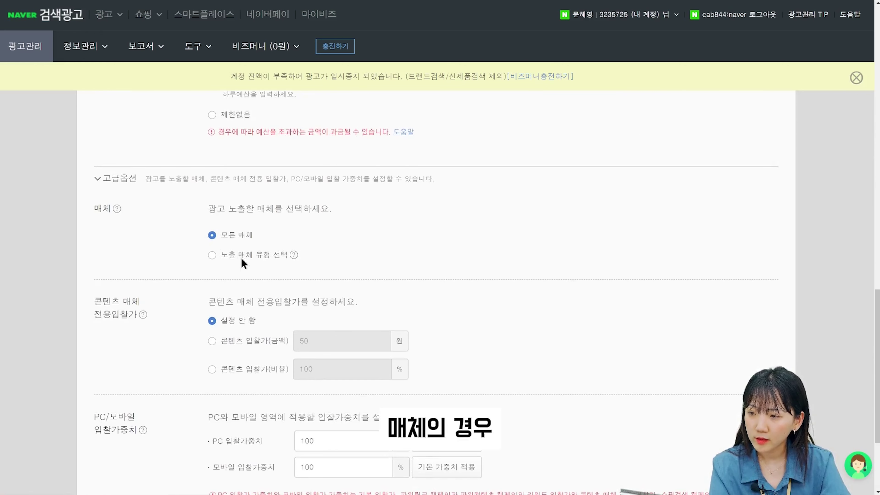
left_click(214, 251)
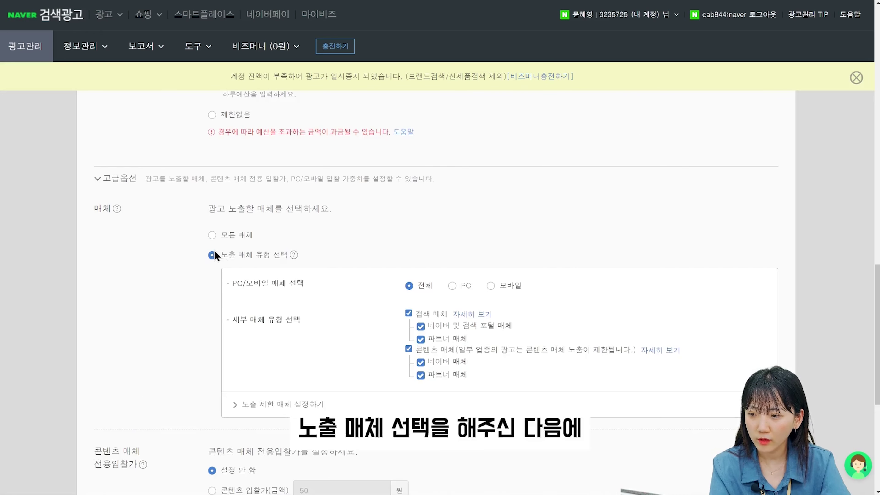
scroll(532, 269, "down", 3)
double_click(419, 247)
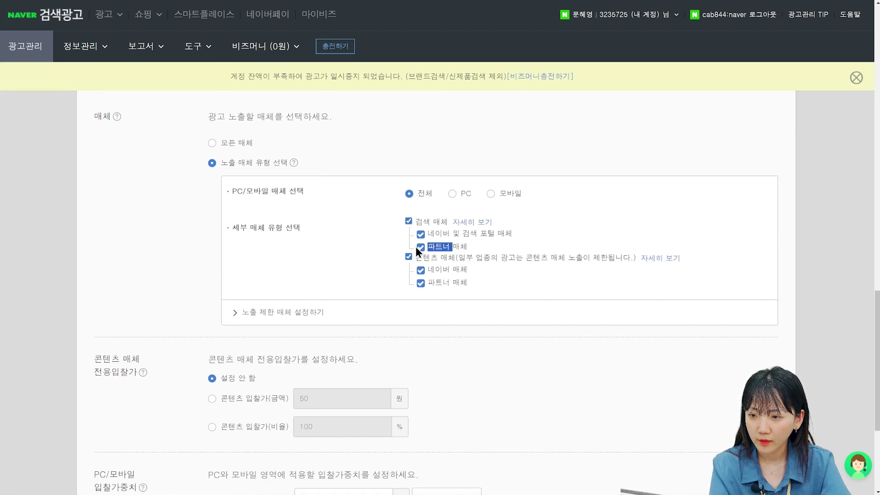
left_click(419, 248)
left_click(408, 257)
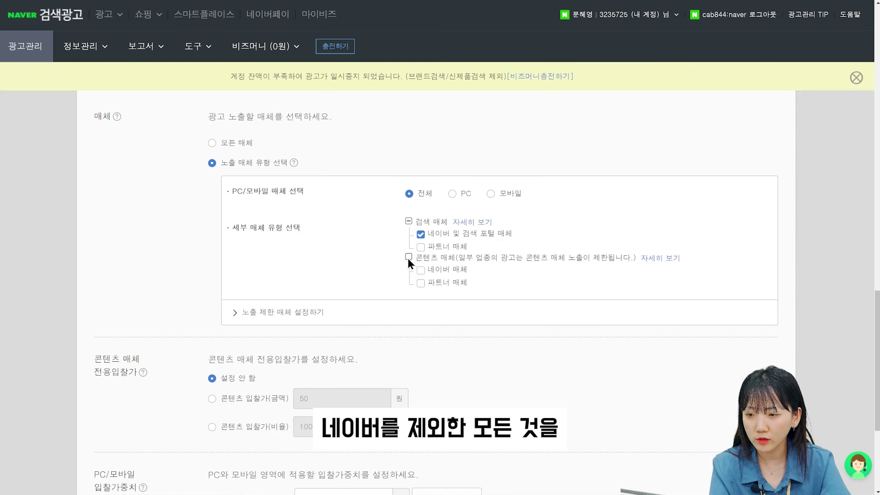
Add ZUM - PC and ZUM - 모바일 to the ad group's restricted media list.
left_click(237, 314)
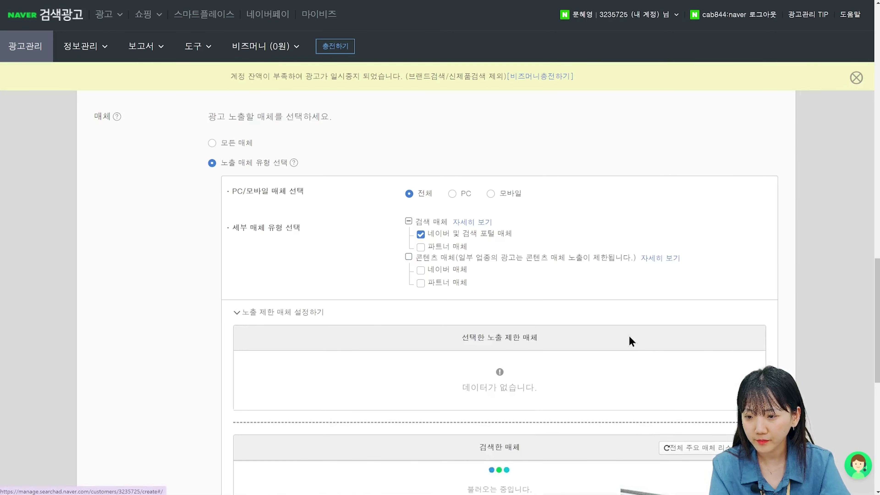
scroll(628, 336, "down", 7)
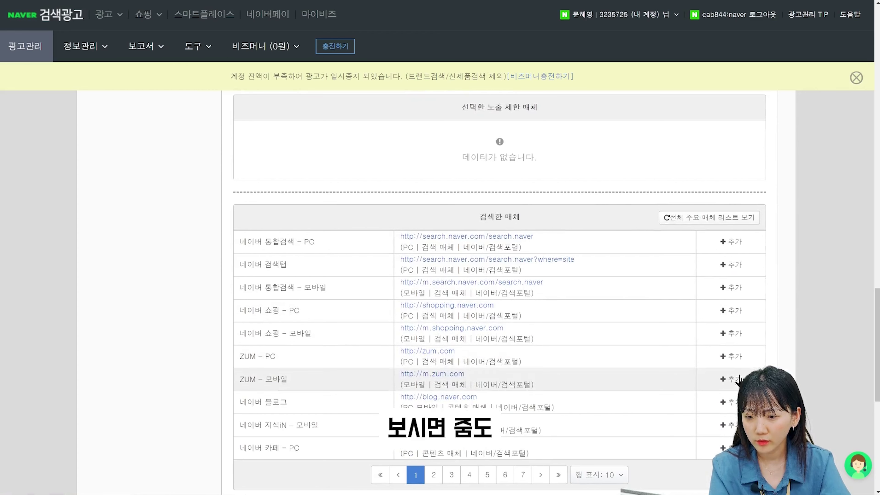
left_click(731, 356)
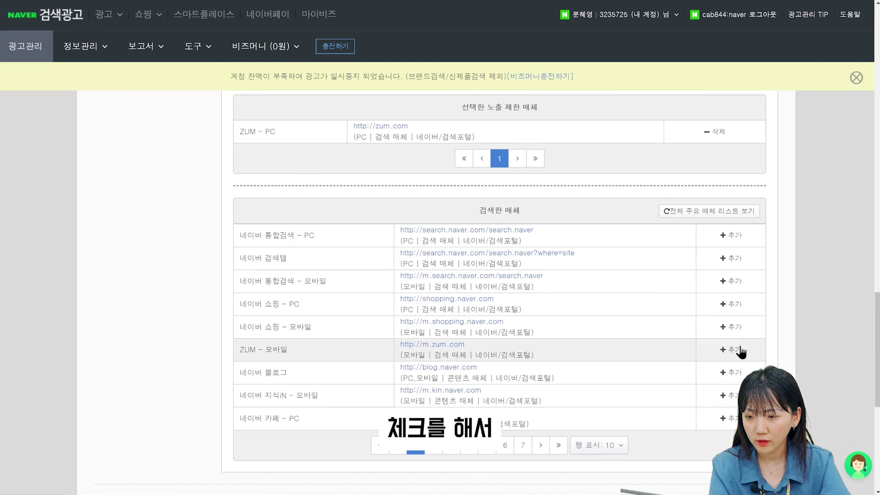
left_click(731, 349)
scroll(731, 350, "up", 9)
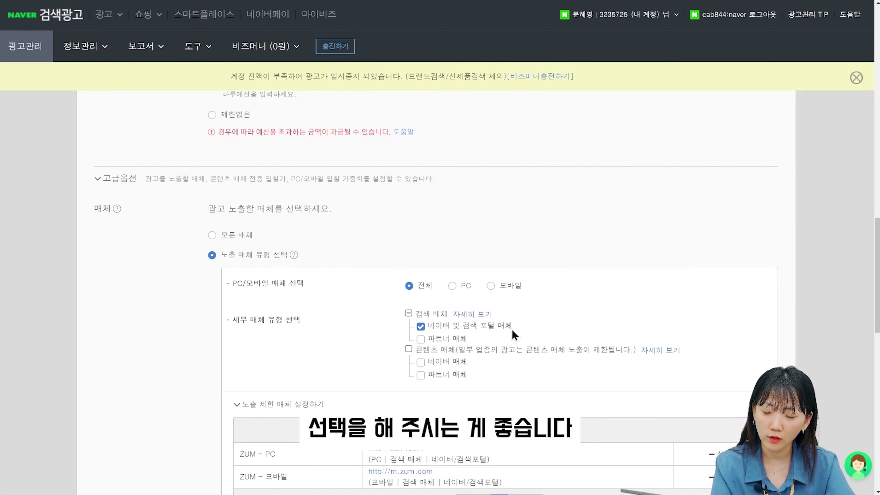
Try to save the ad group settings and continue to the next stage.
scroll(511, 330, "down", 10)
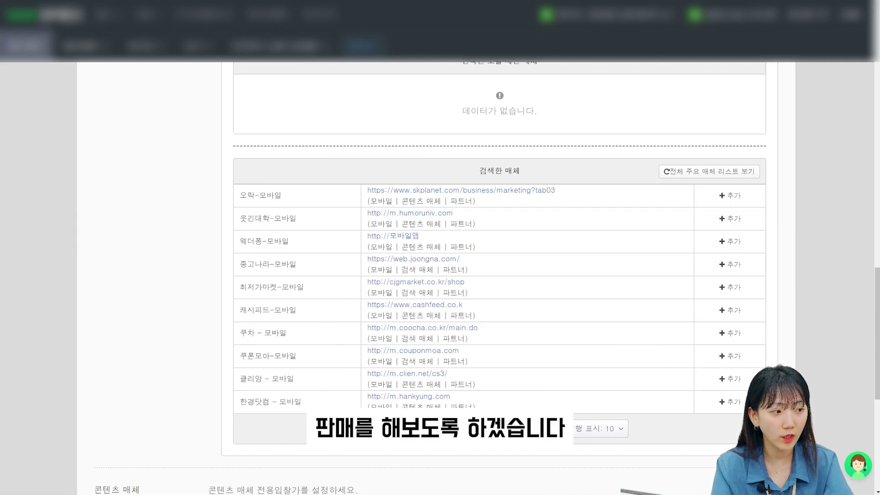
scroll(104, 152, "down", 8)
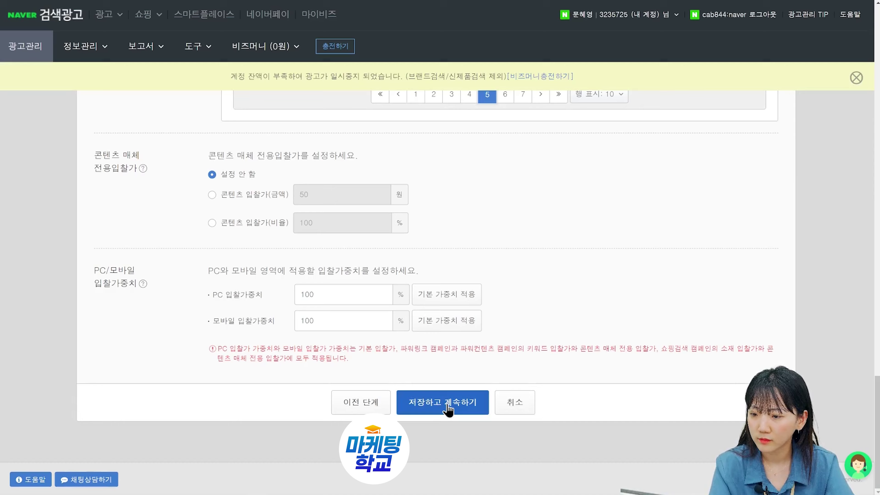
left_click(450, 410)
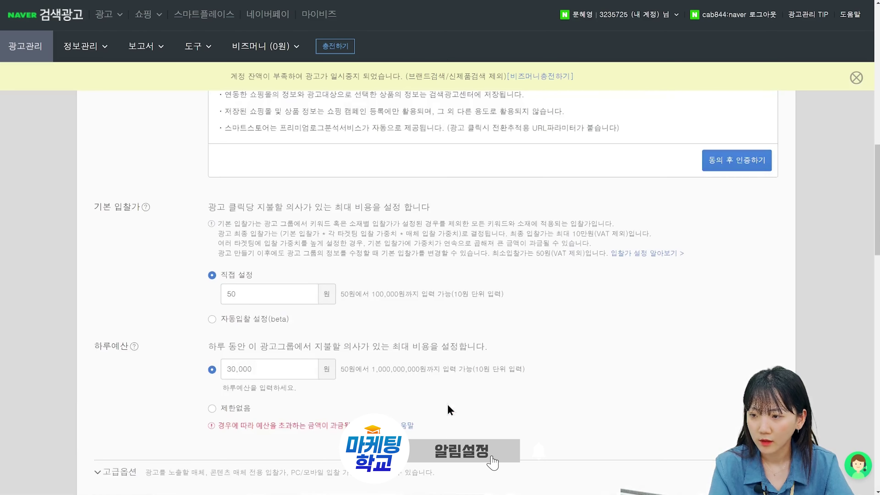
scroll(601, 367, "up", 4)
scroll(591, 335, "up", 1)
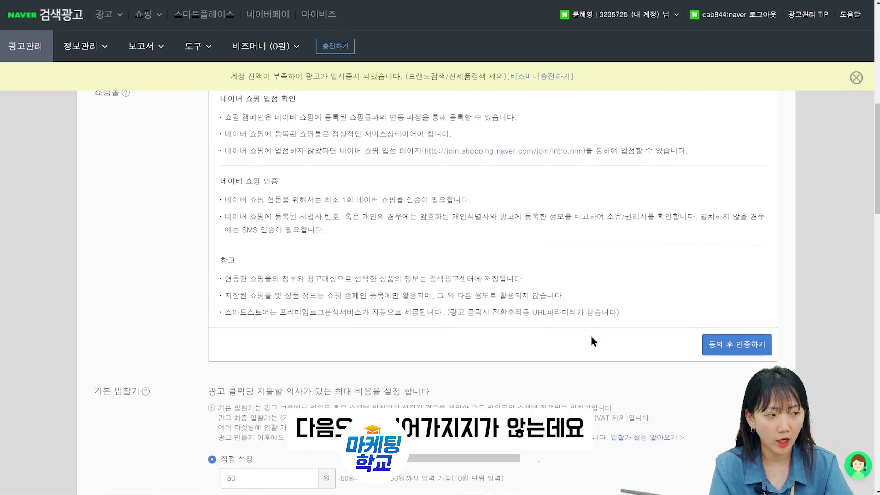
scroll(591, 335, "down", 20)
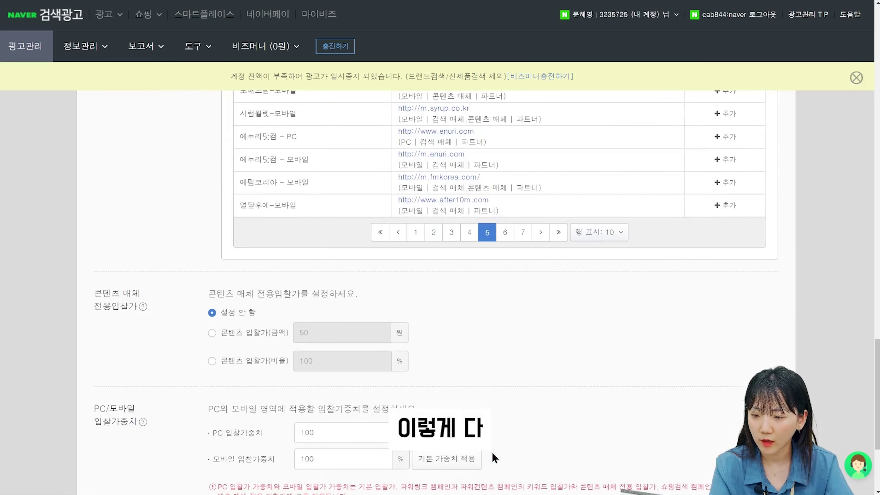
scroll(510, 465, "down", 5)
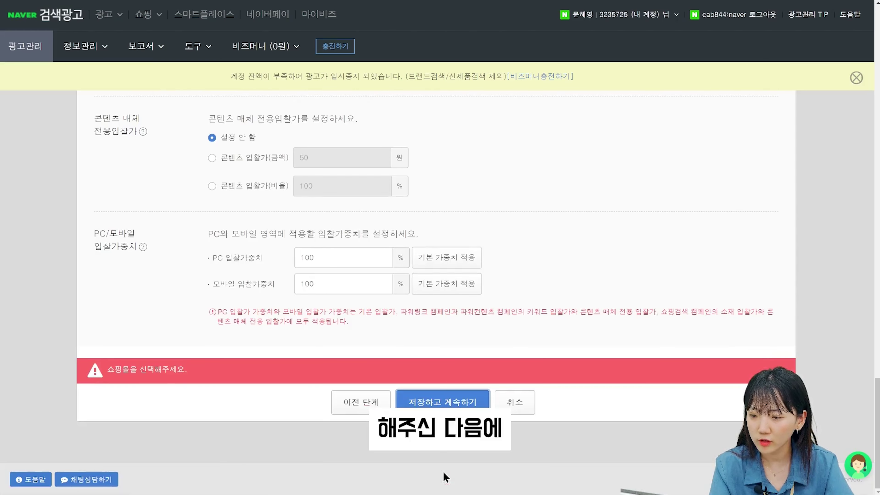
left_click(461, 405)
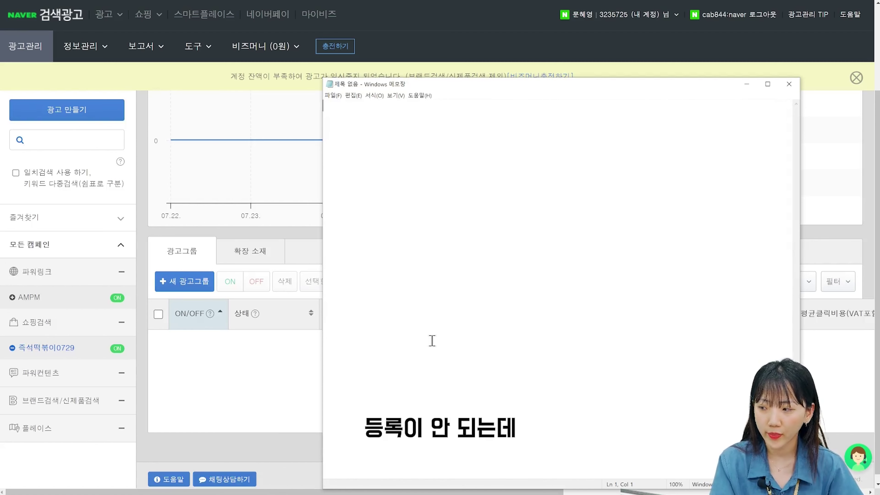
Switch to Notepad and write a numbered keyword list: 1.즉석 떡볶이, 2.국물 떡볶이, 3.매운 떡볶이, 4.떡볶이.
key("Return")
key("Return")
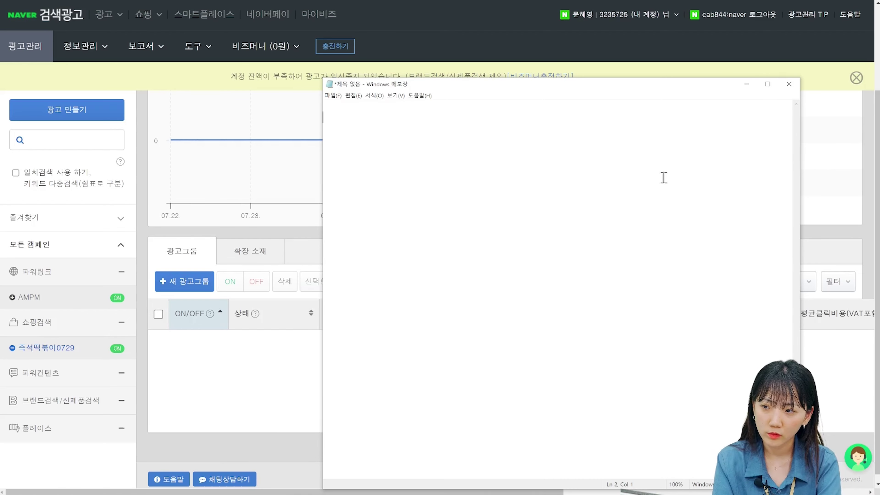
key("BackSpace")
type("국물 떡볶이 3.")
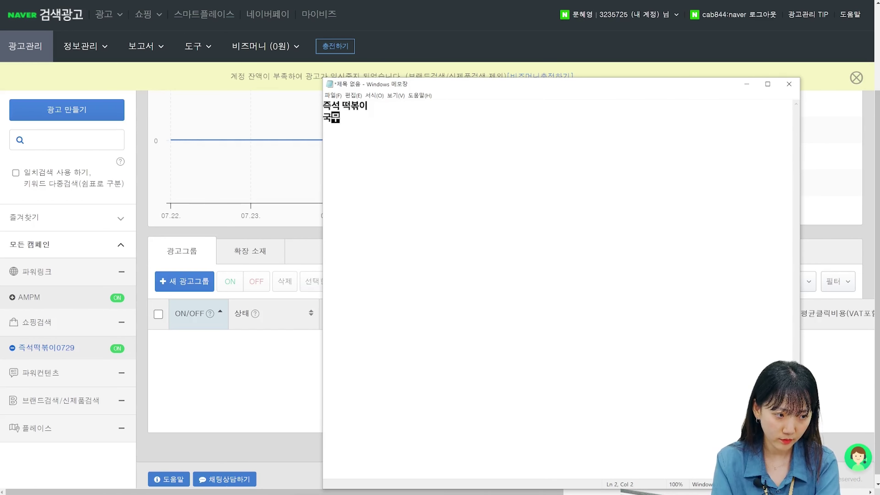
type("매")
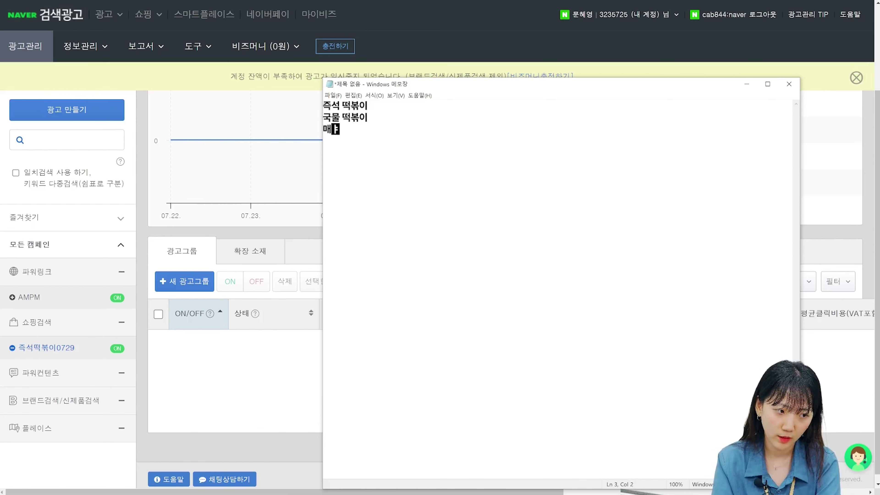
type("운 떡볶이")
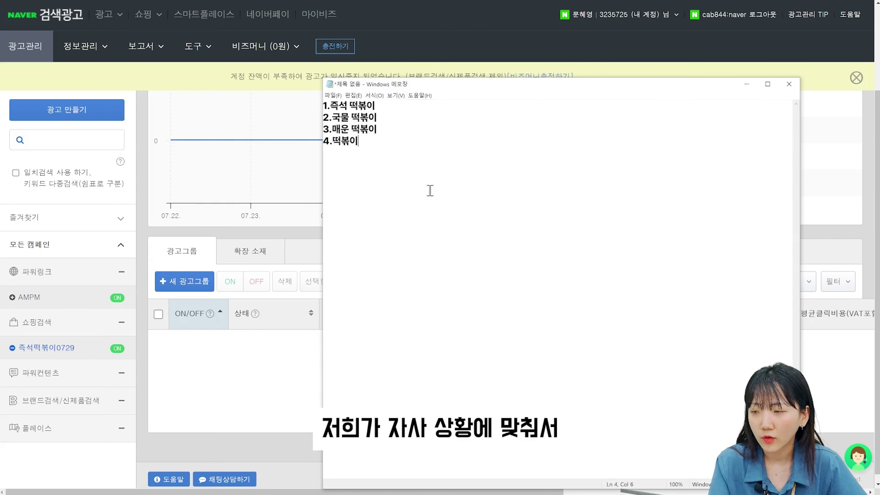
Enlarge the note's text display to 150%.
key("ctrl+a")
left_click(485, 181)
key("ctrl+plus")
key("ctrl+plus")
key("ctrl+plus")
key("ctrl+plus")
key("ctrl+plus")
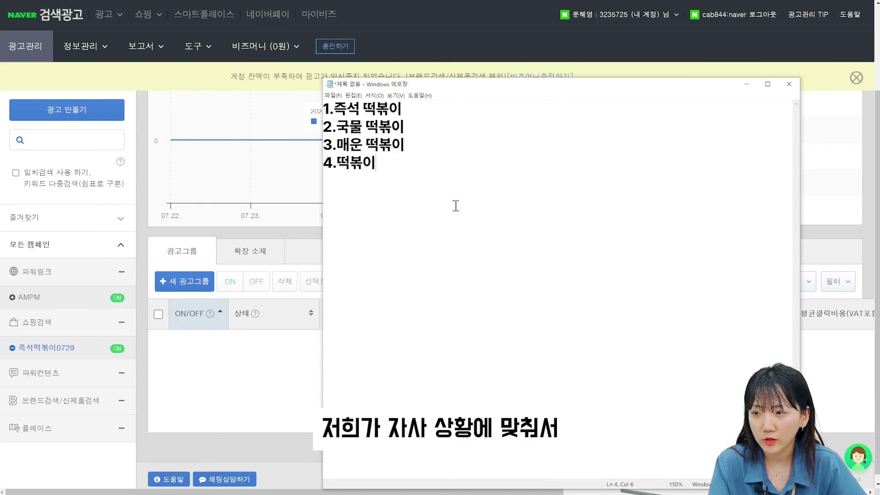
key("shift+Up")
key("shift+Up")
key("shift+Home")
left_click(455, 212)
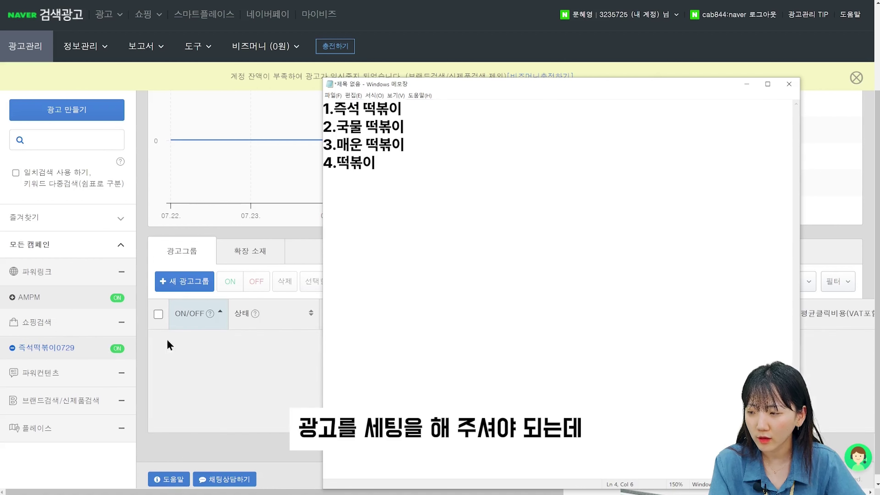
left_click(431, 104)
left_click_drag(430, 104, 306, 120)
left_click_drag(412, 126, 250, 122)
left_click(398, 145)
left_click_drag(398, 145, 324, 145)
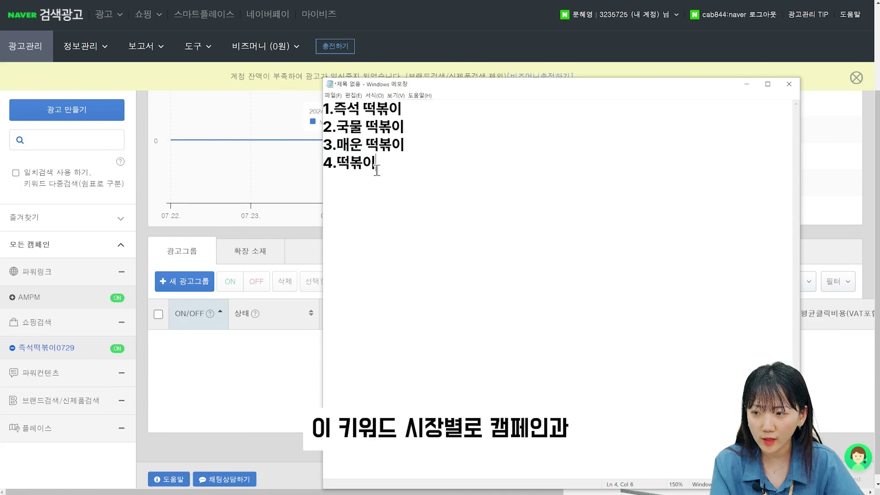
left_click_drag(374, 163, 324, 163)
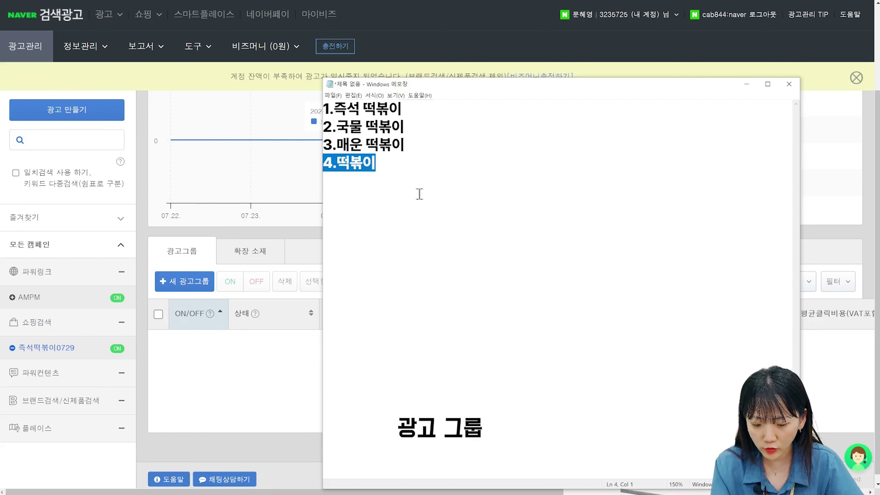
Append "- 캠페인" to the first list item, 1.즉석 떡볶이, to mark it as a campaign.
left_click(445, 111)
key("Return")
key("Return")
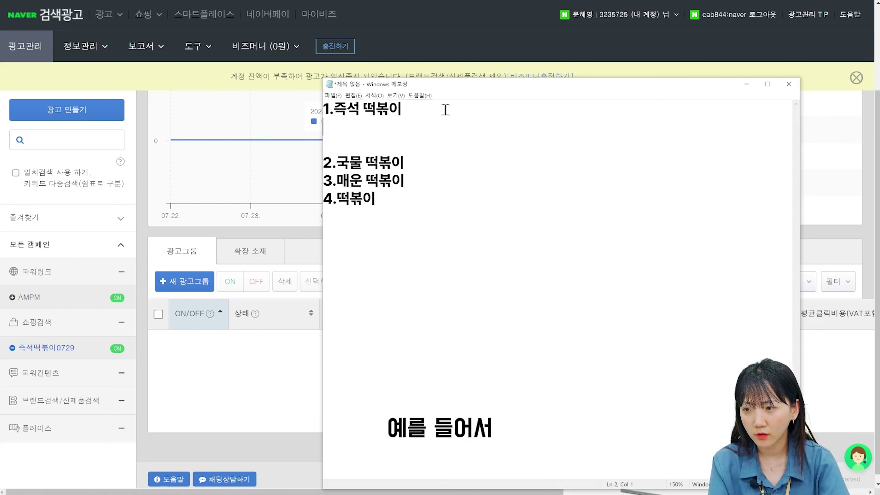
key("BackSpace")
key("Delete")
type("- 캐")
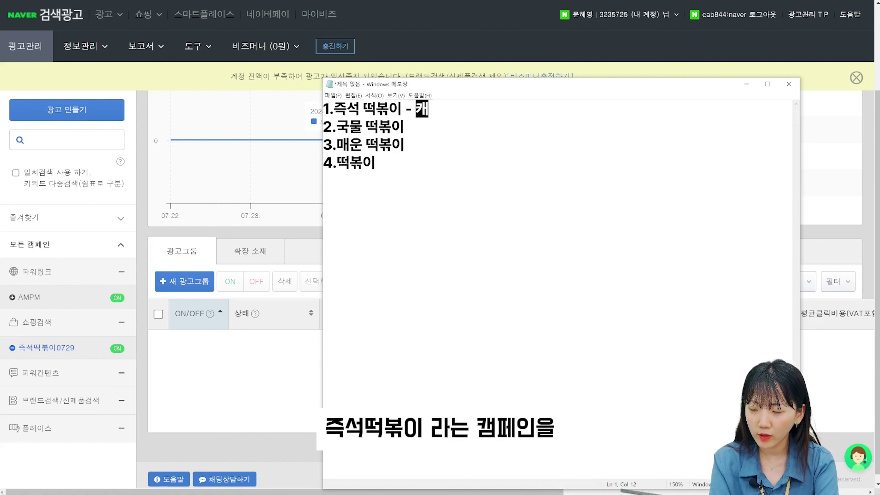
type("페인")
Add the lines "pc -" and "mo -" beneath the 즉석 떡볶이 campaign, followed by a blank line.
key("Return")
key("Return")
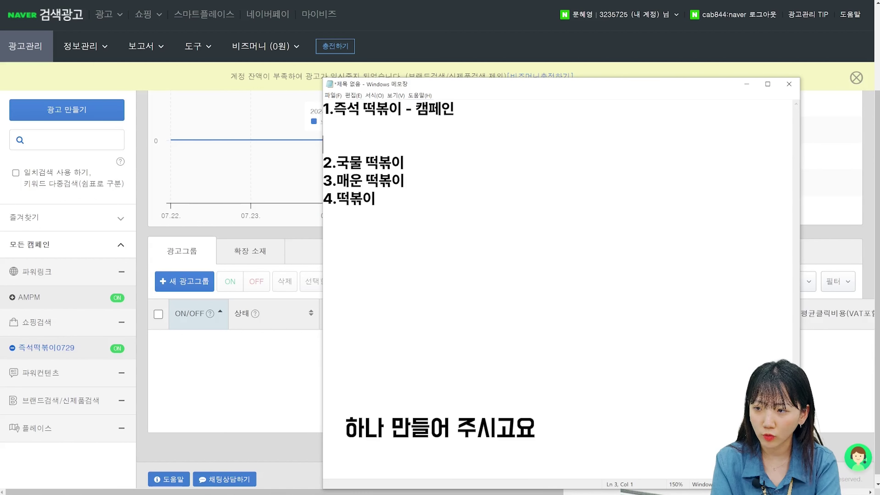
key("Up")
type("pc -")
key("Return")
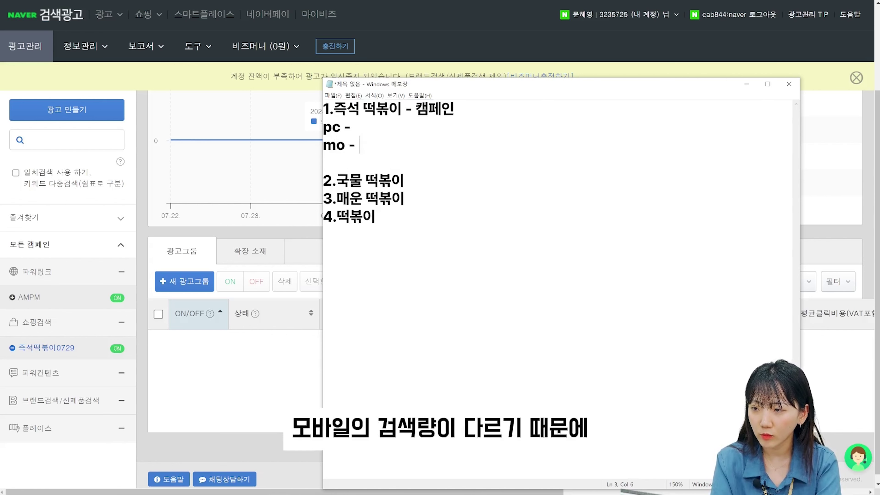
Complete the pc line with the ad group name PC_즉석떡볶이_0729.
key("Up")
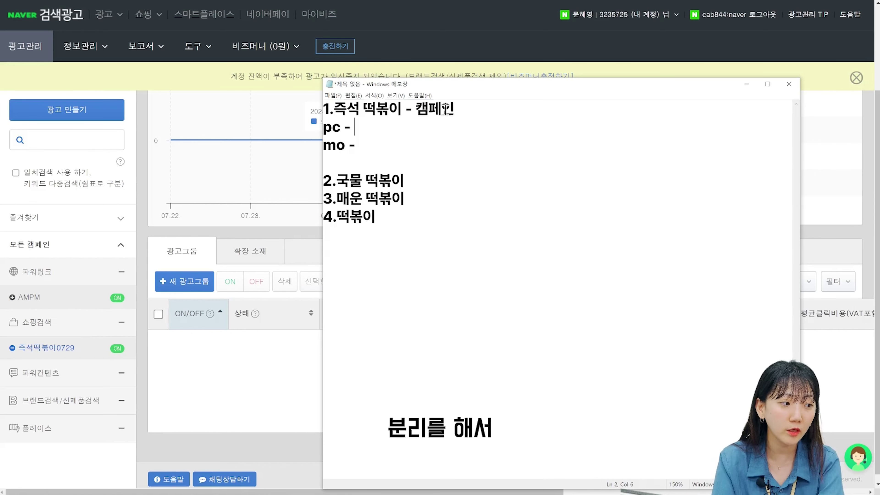
type("P")
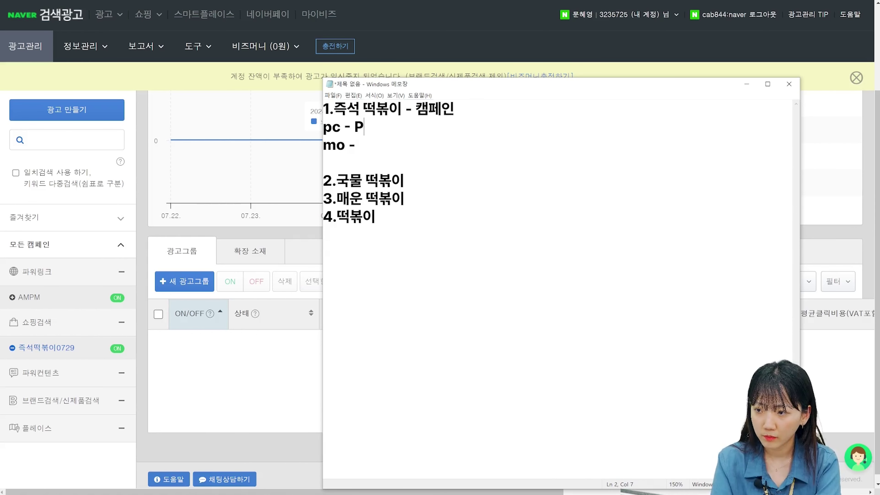
type("C_즉석떡볶이_0729")
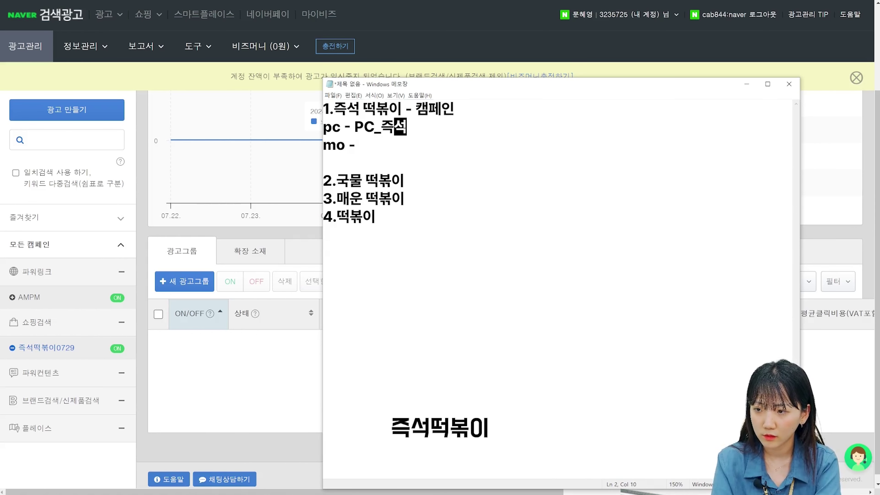
Complete the mo line with the ad group name MO_즉석떡볶이_0729 and append "(광고)" to the pc line.
left_click(355, 145)
type("M")
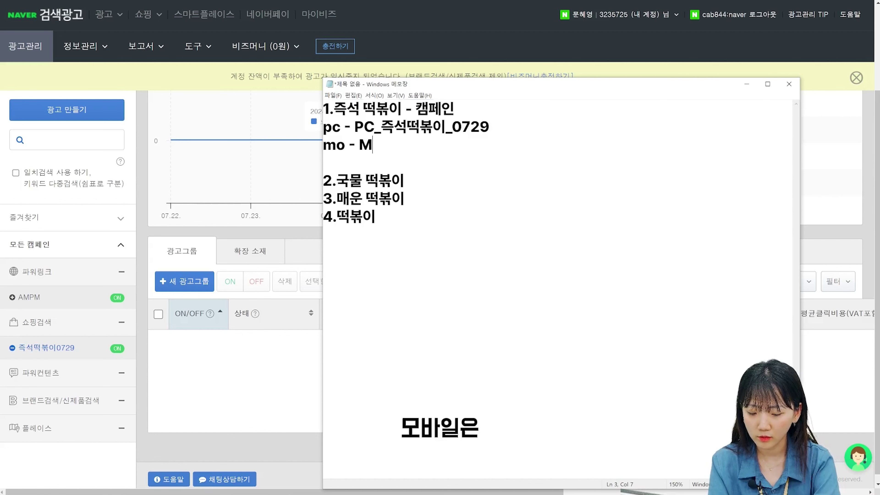
type("NO_")
key("BackSpace")
type("즉석떡볶이")
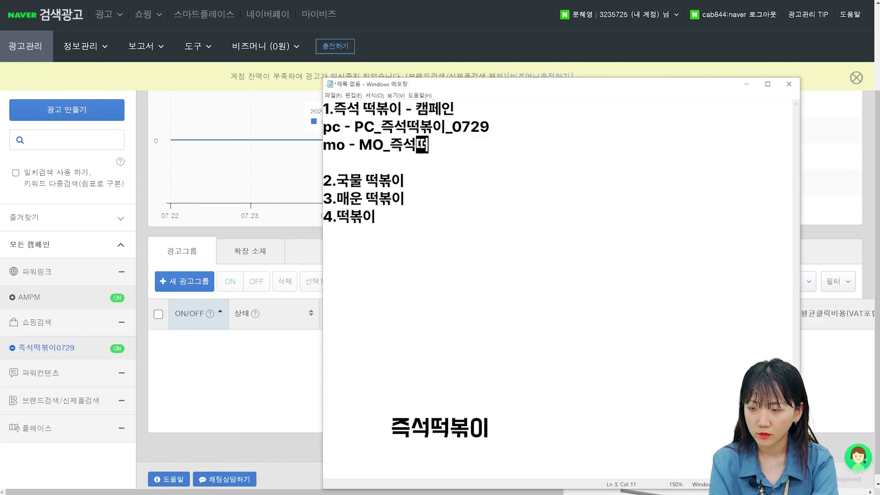
type("_0729")
key("Up")
type("(광고)")
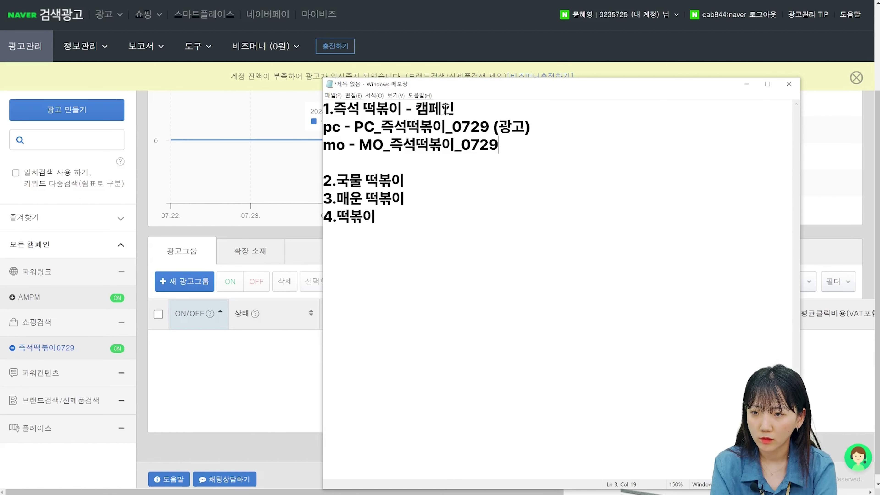
Append "(광고그룹)" to the mo line and copy the pc and mo ad group lines beneath 2.국물 떡볶이.
type(" (")
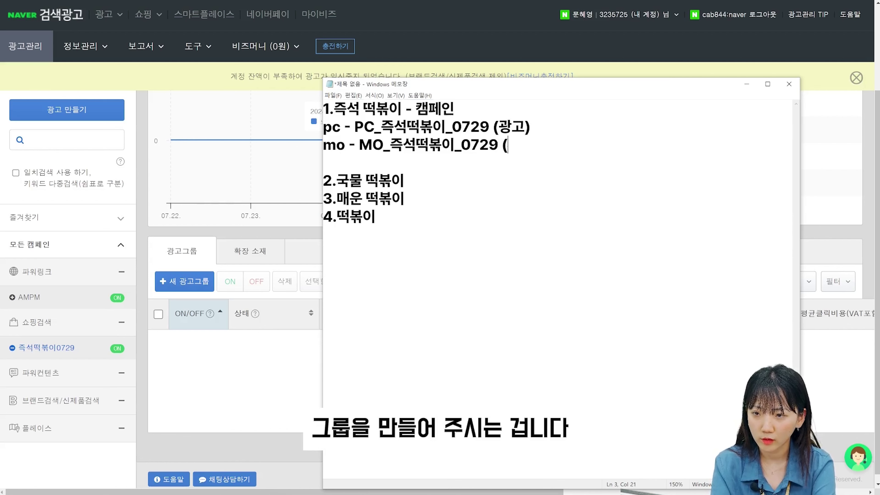
type("고ㅓ광고그룹)")
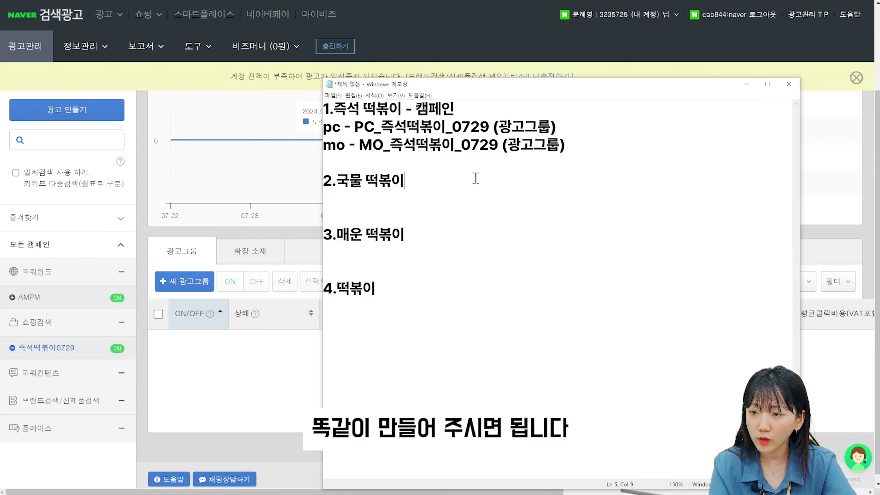
left_click_drag(564, 145, 323, 126)
key("ctrl+c")
left_click(326, 199)
key("ctrl+v")
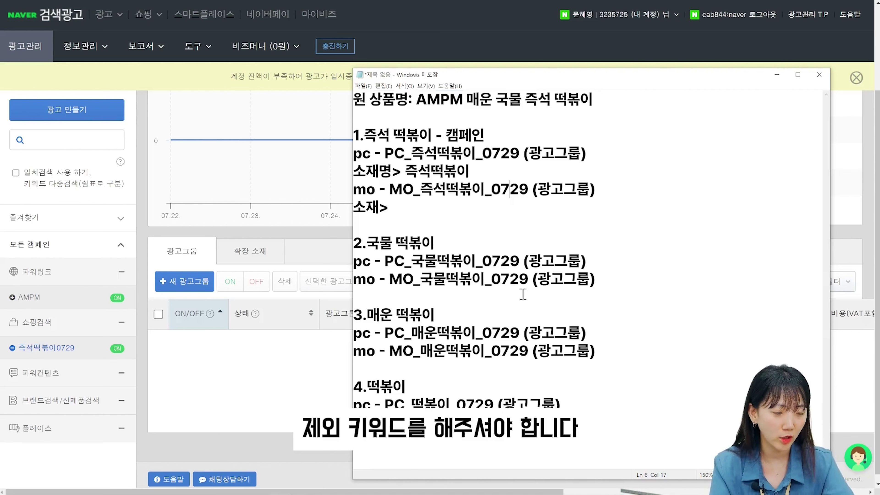
left_click_drag(365, 134, 435, 135)
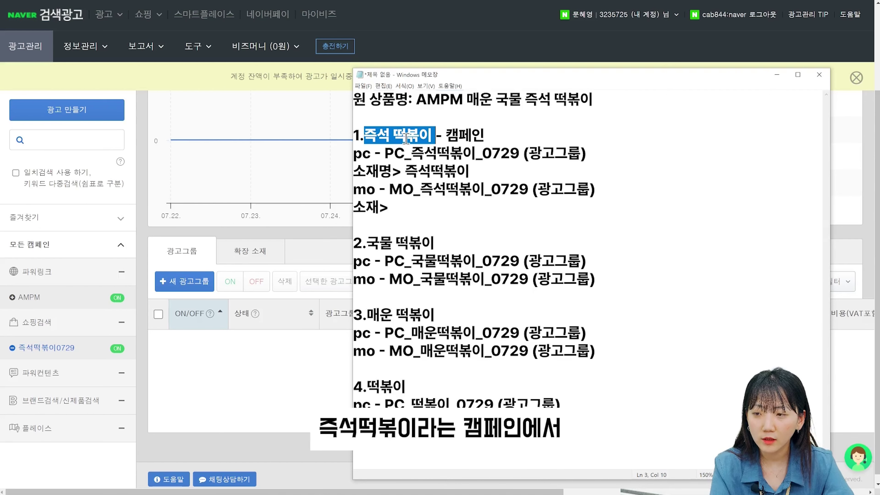
left_click(391, 149)
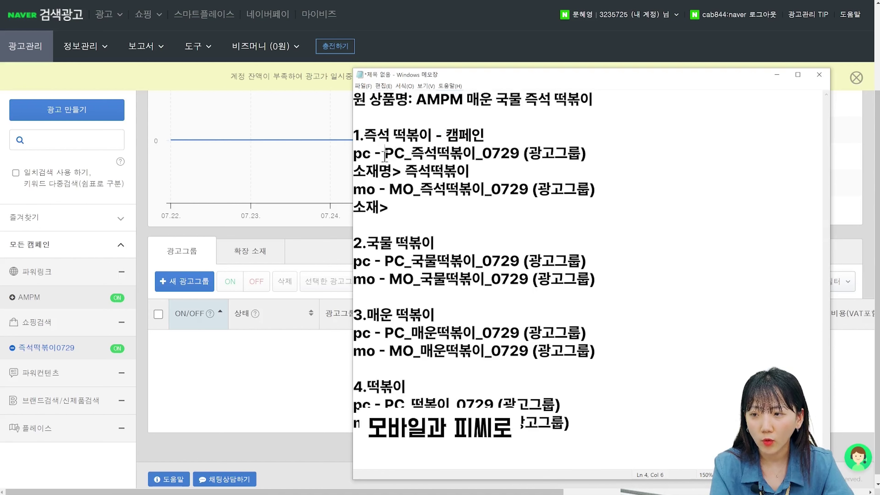
mouse_move(389, 189)
left_mouse_down()
mouse_move(381, 204)
mouse_move(402, 190)
left_mouse_up()
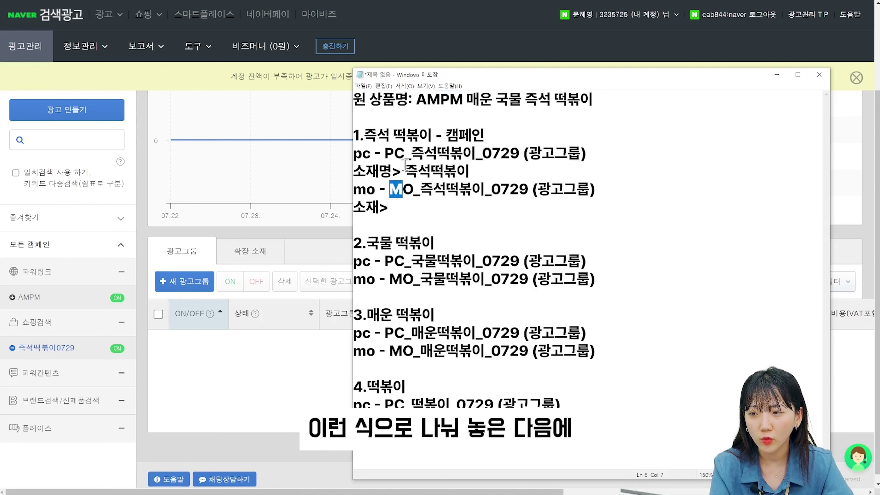
left_click(389, 171)
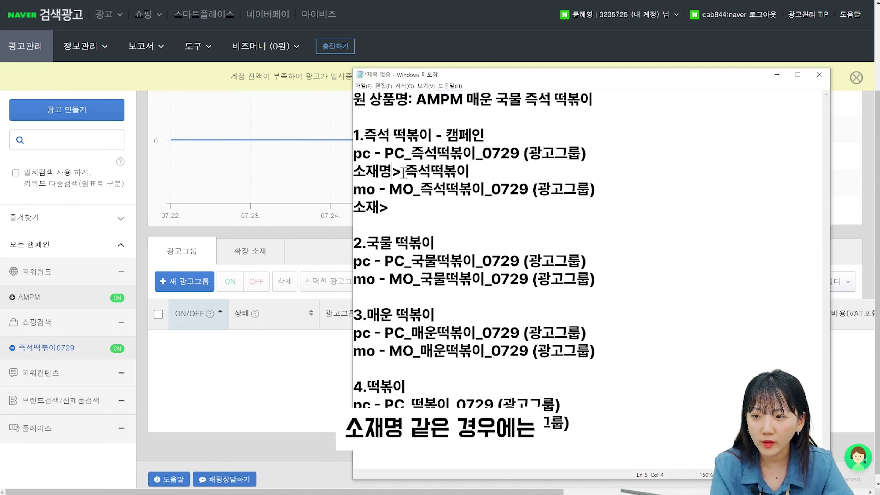
Replace the 소재명 text in the 즉석 떡볶이 pc entry with a copy of the original product name, AMPM 매운 국물 즉석 떡볶이.
left_click_drag(606, 101, 416, 99)
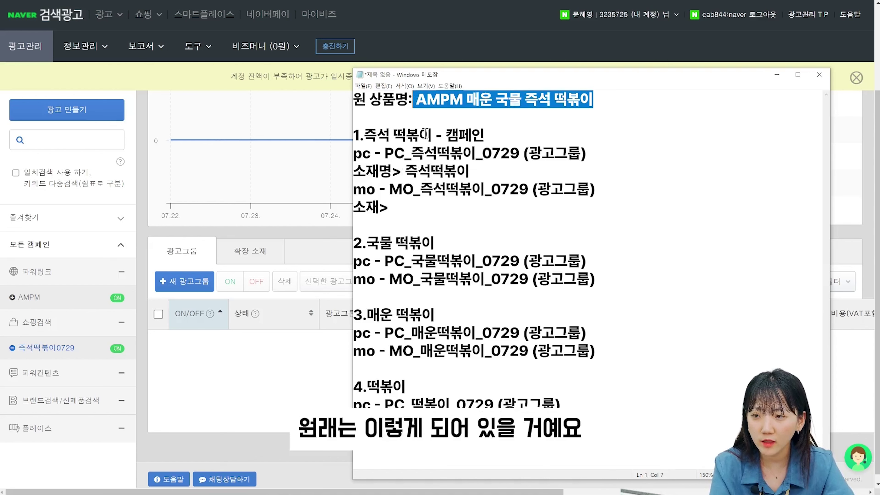
key("ctrl+c")
left_click_drag(405, 170, 469, 170)
key("ctrl+v")
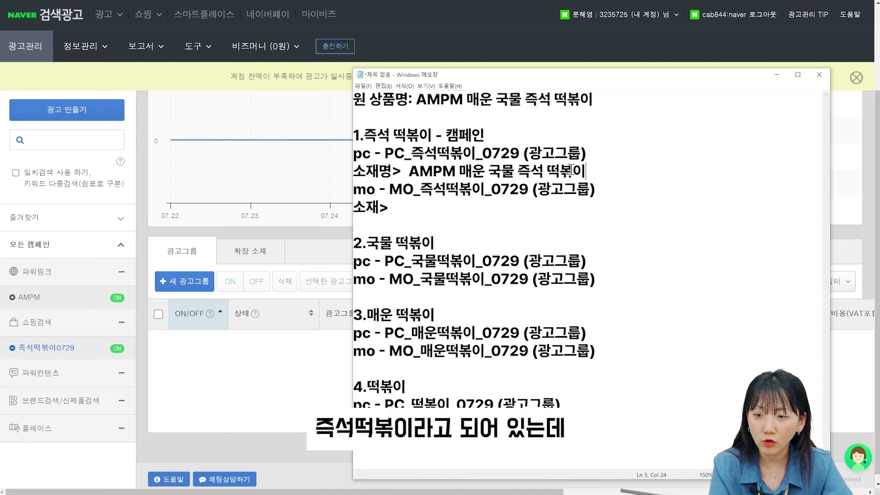
Reword the copied 소재명 to "AMPM 간편한 즉석 떡볶이 2인분", dropping 매운 국물.
left_click(416, 170)
left_click_drag(516, 171, 585, 172)
left_click(584, 172)
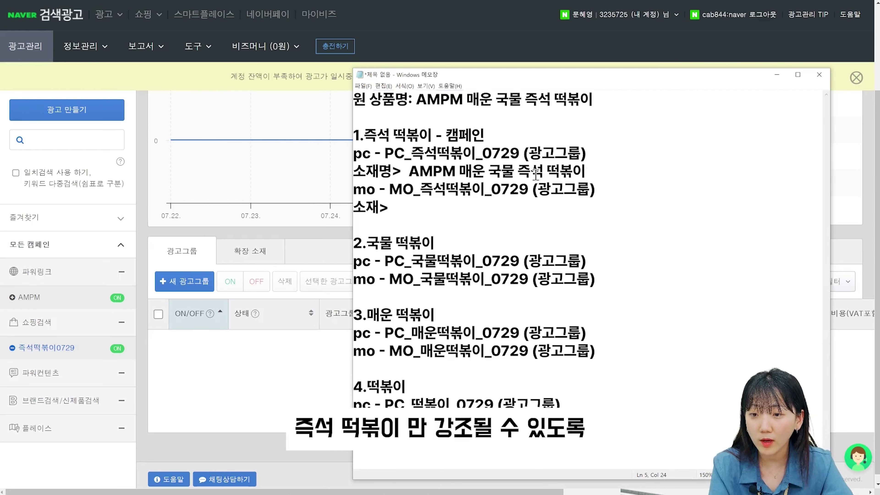
left_click_drag(521, 171, 467, 169)
key("BackSpace")
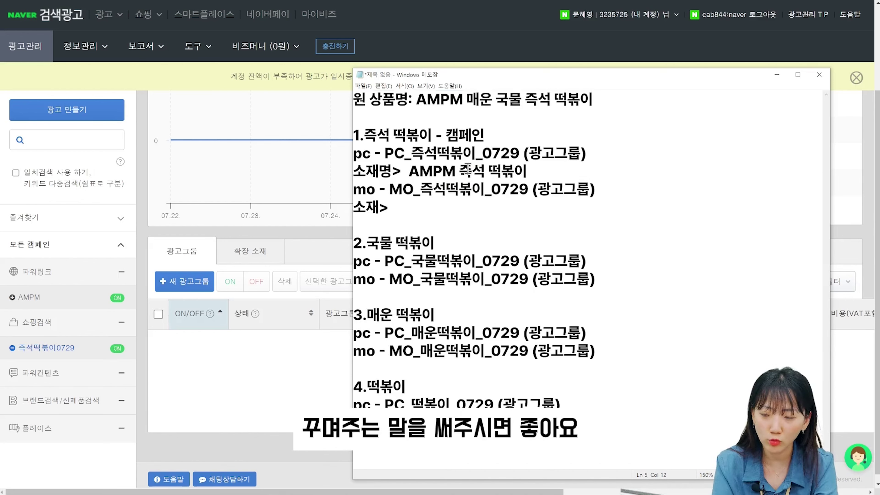
type("간편한 즉석 떡볶이 ")
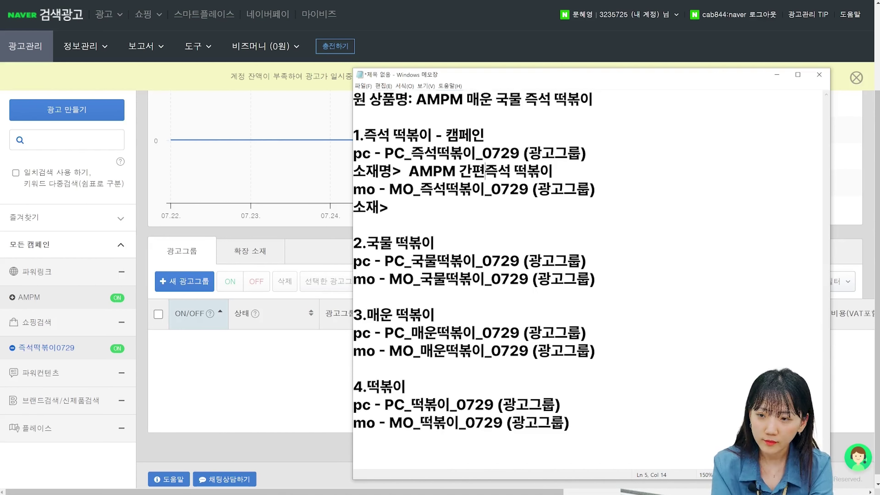
type("2인분")
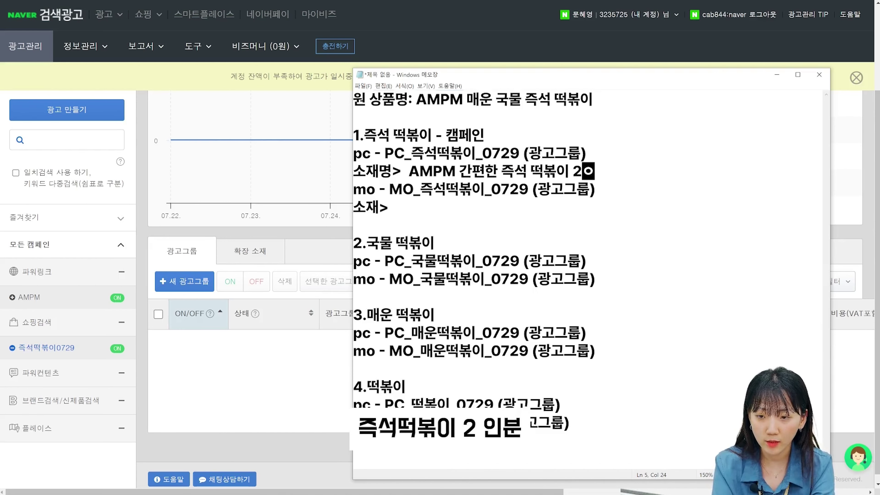
Label the 소재명 line with "(광고 노출 소재명)" at its end and leave a blank line beneath it.
key("Return")
key("Left")
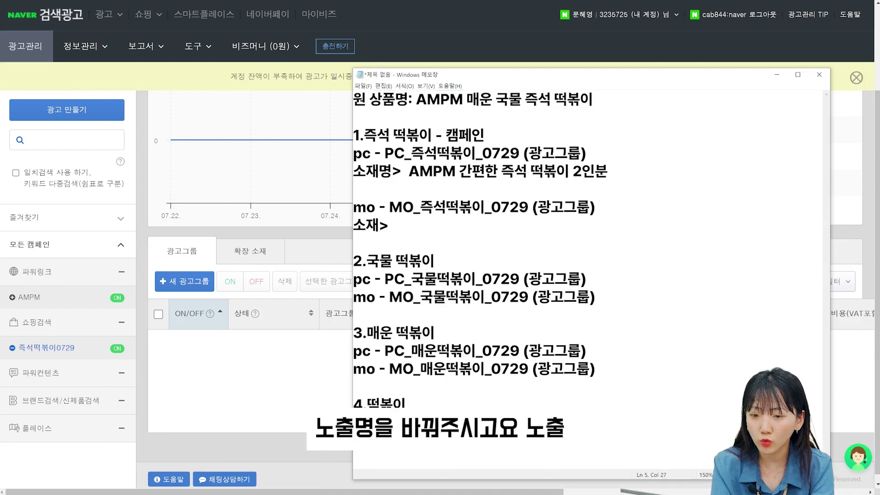
type("(노")
type("출ㅅ")
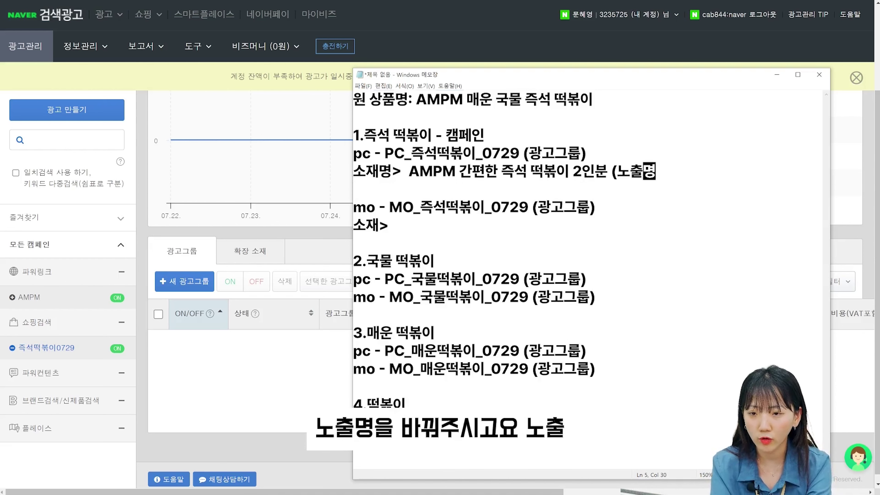
key("BackSpace")
key("BackSpace")
key("BackSpace")
type("광고 노출 ")
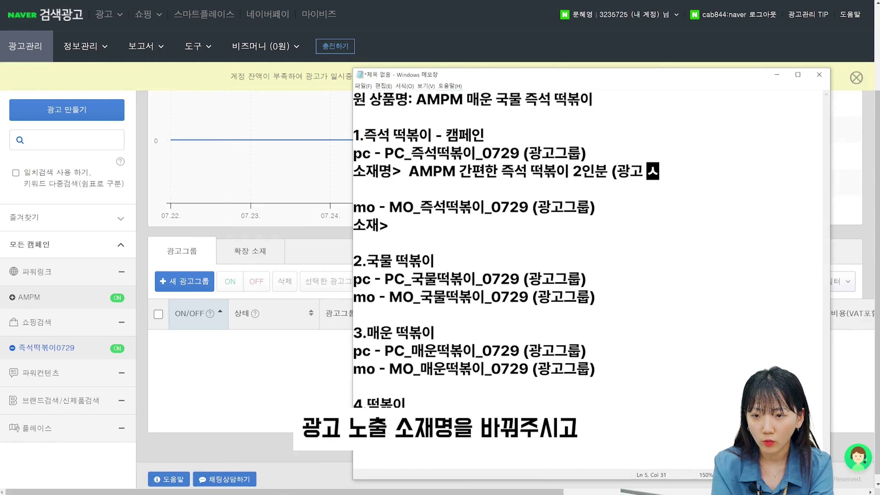
type("소재명)")
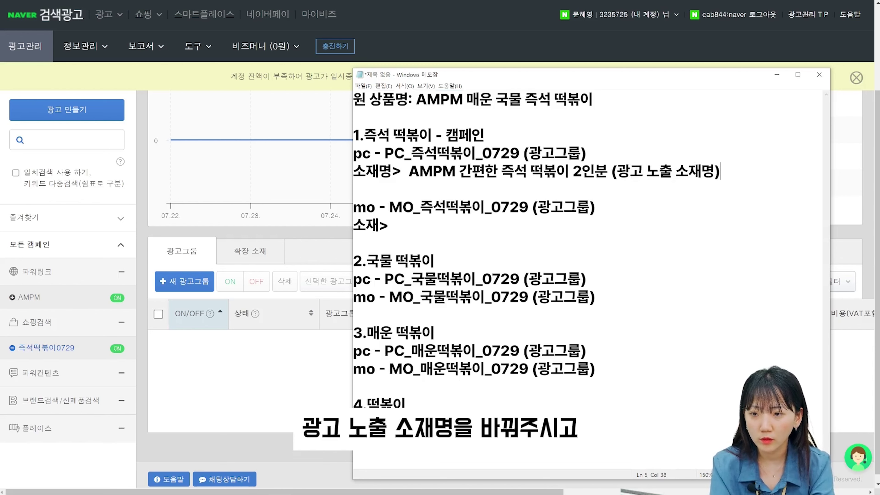
left_click_drag(608, 171, 563, 170)
left_click(553, 191)
left_click(564, 170)
Insert a "제외키워드 :" line, set off by blank lines, between the 소재명 and mo lines of the 즉석 떡볶이 campaign.
left_click(599, 194)
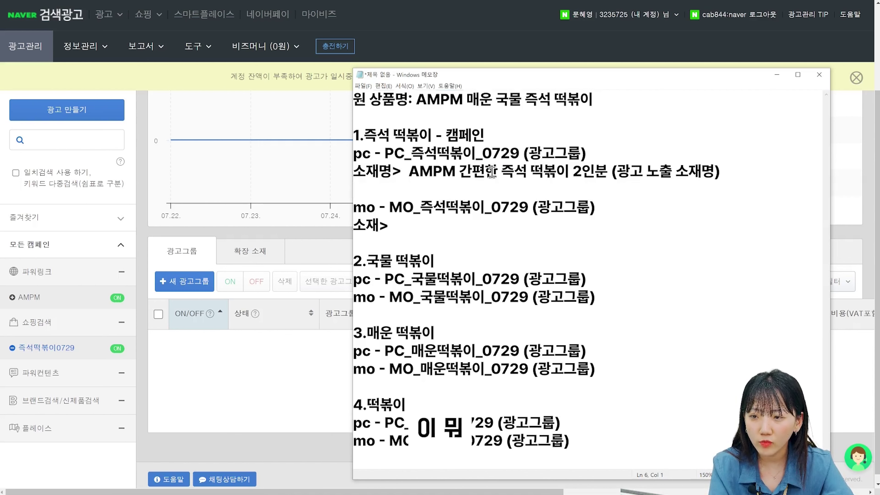
key("Return")
key("Return")
key("Up")
type("제외키")
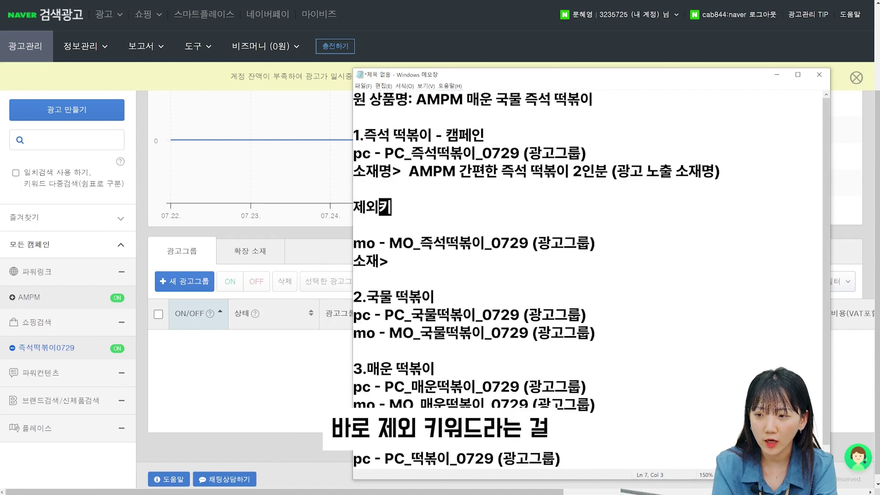
type("워드 : ")
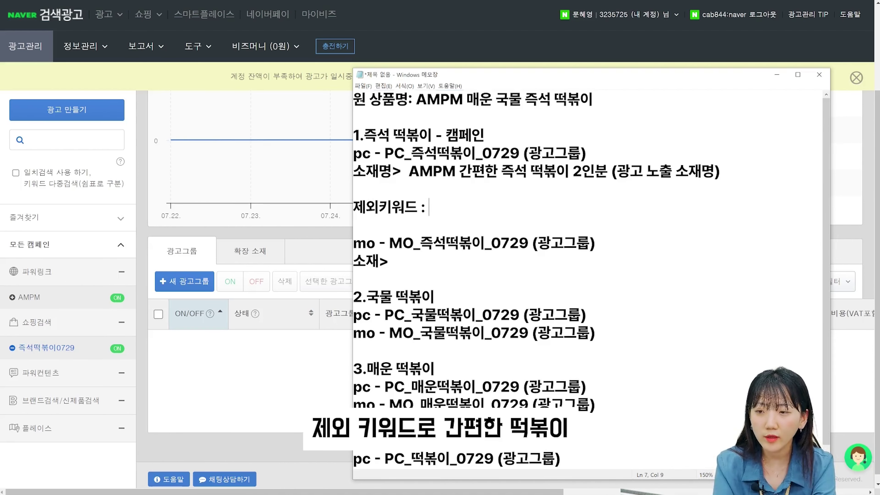
List "간편한 떡볶이, 떡볶이 2인분 ..." as the excluded keywords, keeping a single blank line before the mo line.
type("간편한 떠ㄱ")
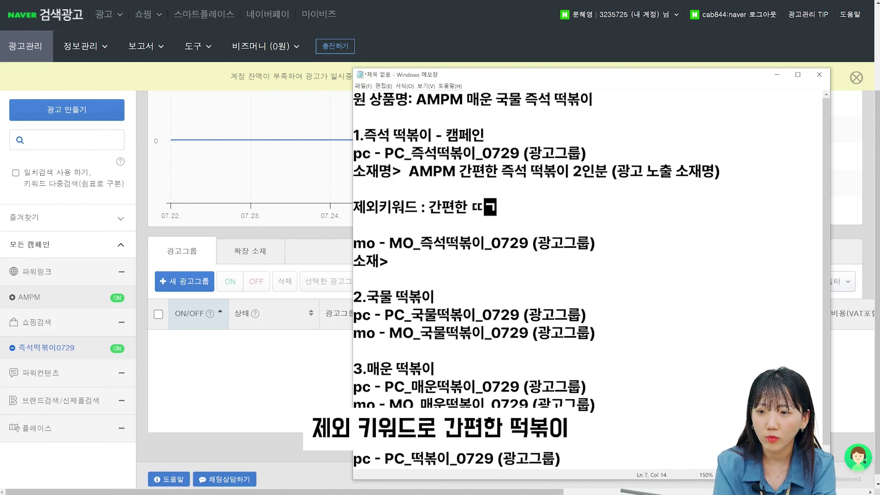
type("볶")
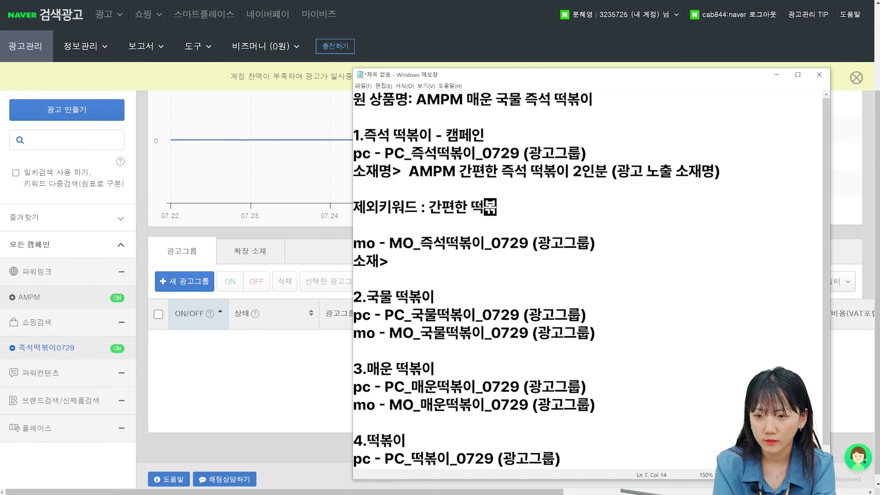
type("이, 떡볶이")
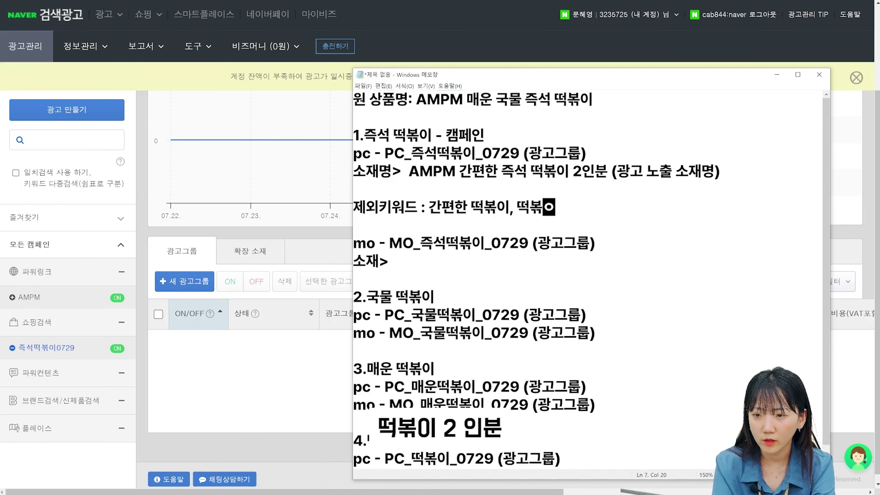
type(" 2인분 ...")
key("Return")
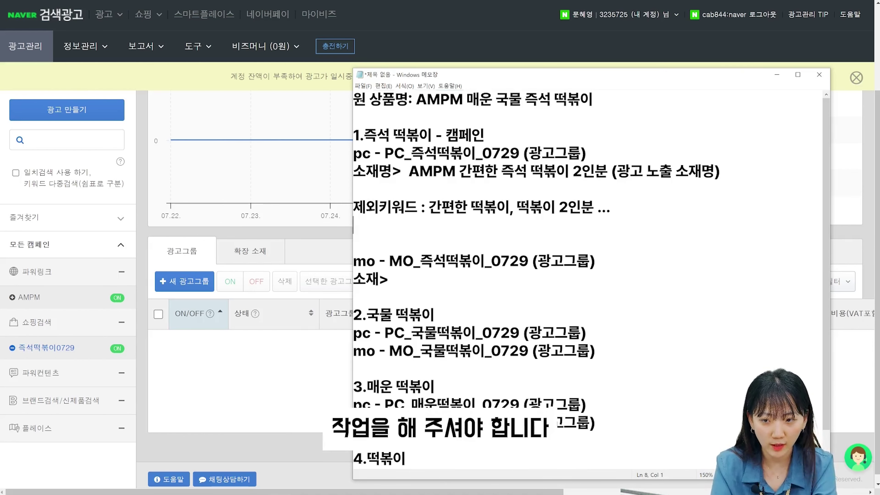
key("Delete")
Add the line "소재명> AMPM 뜨끈한 국물 떡볶이 2인분 (광고 노출 소재명)" beneath the PC_국물떡볶이_0729 ad group.
left_click(692, 320)
type("\\")
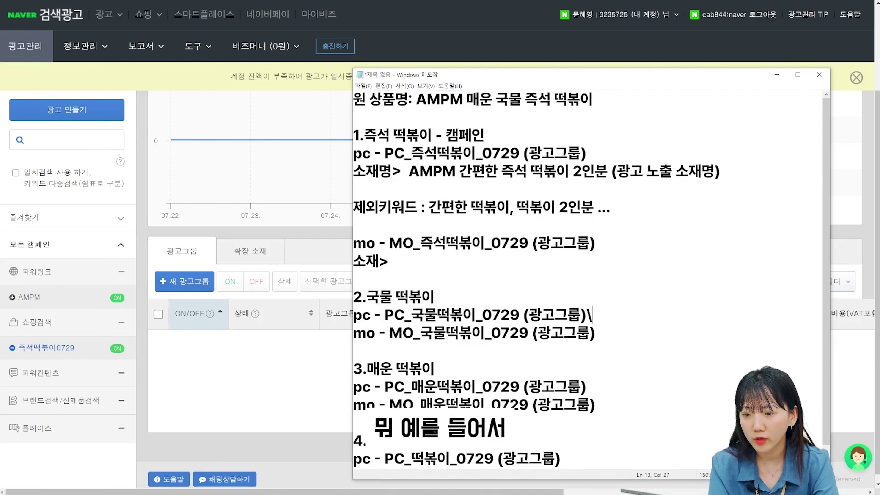
key("BackSpace")
key("Return")
key("Return")
left_click(440, 295)
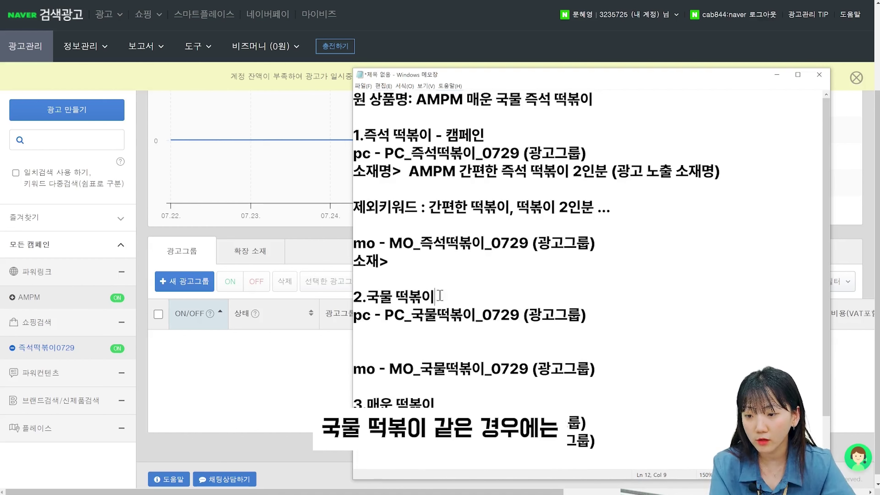
left_click(435, 335)
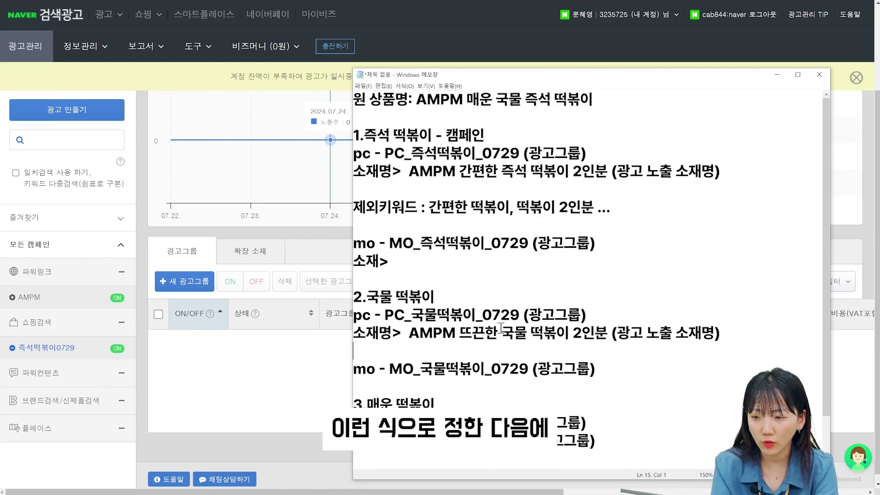
Copy the 제외키워드 line from the 즉석 떡볶이 campaign to directly beneath the 국물 떡볶이 소재명 line.
key("Return")
left_click(648, 209)
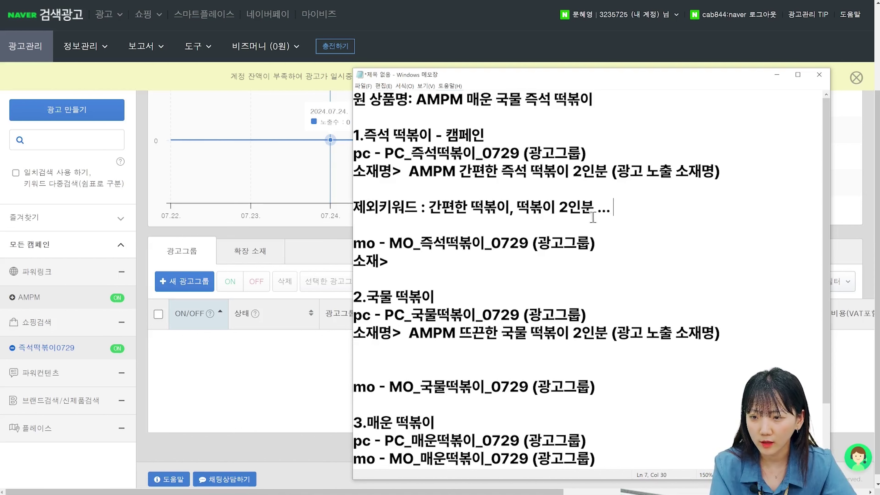
left_click(589, 350)
key("ctrl+v")
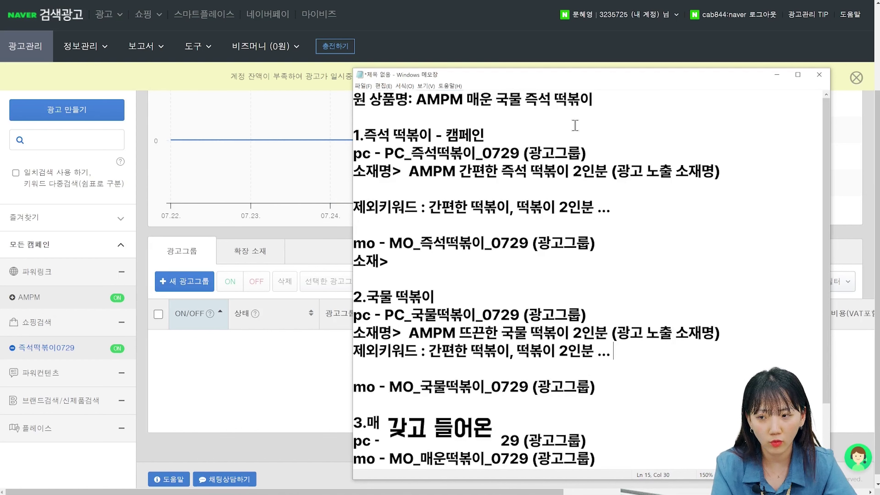
left_click_drag(417, 207, 353, 208)
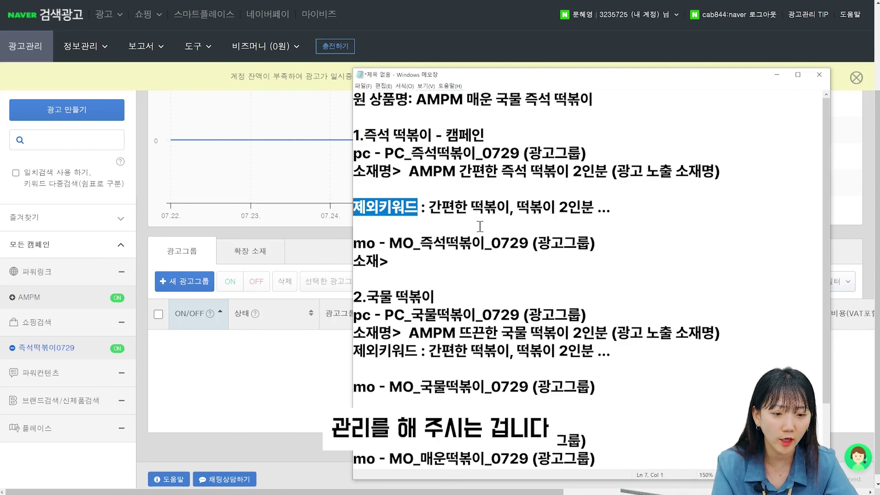
scroll(480, 226, "down", 1)
left_click(480, 226)
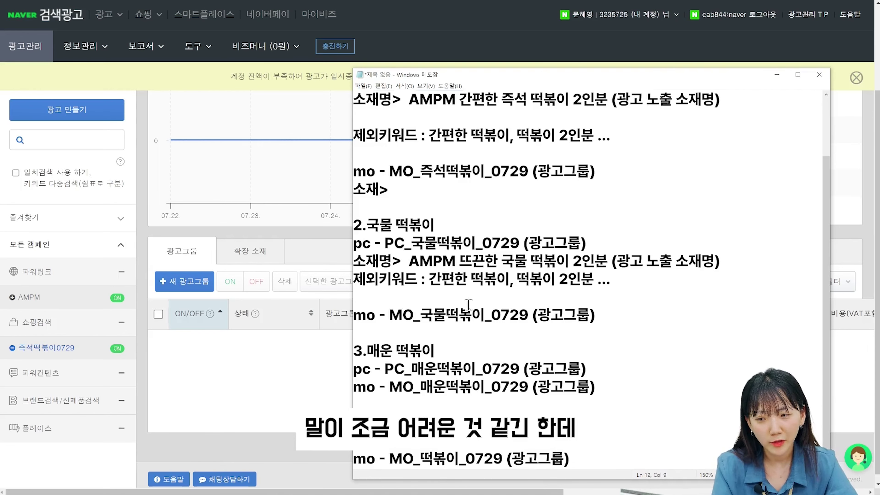
scroll(528, 364, "up", 1)
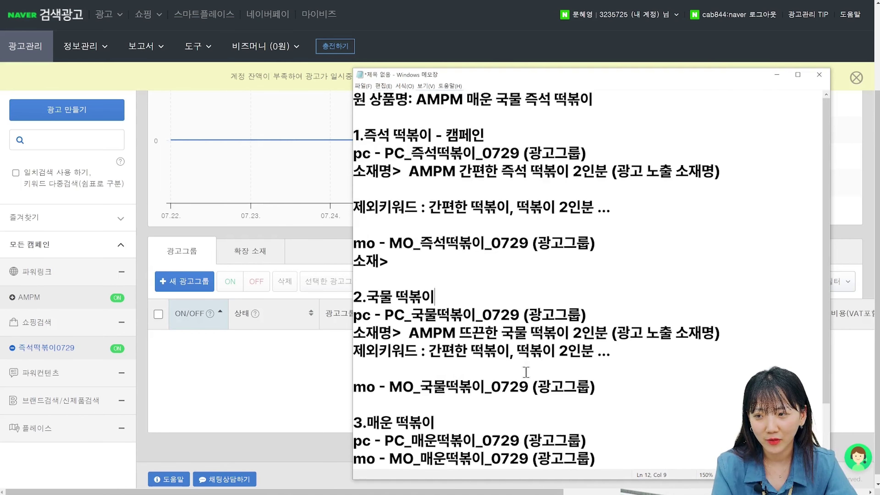
left_click_drag(417, 207, 365, 206)
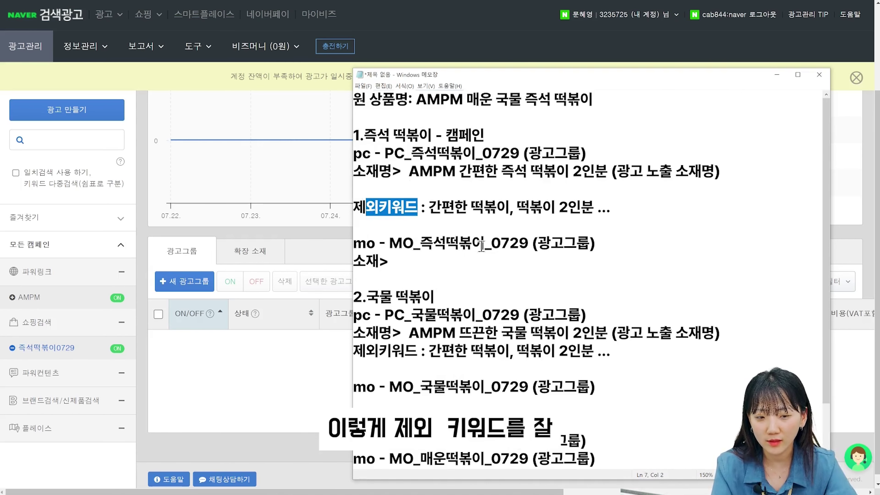
Add the example keyword line "치즈떡볶이 냉동 떡볶이 로제 떡볶이.." at the end of the note, followed by a blank line.
scroll(567, 349, "down", 1)
key("ctrl+End")
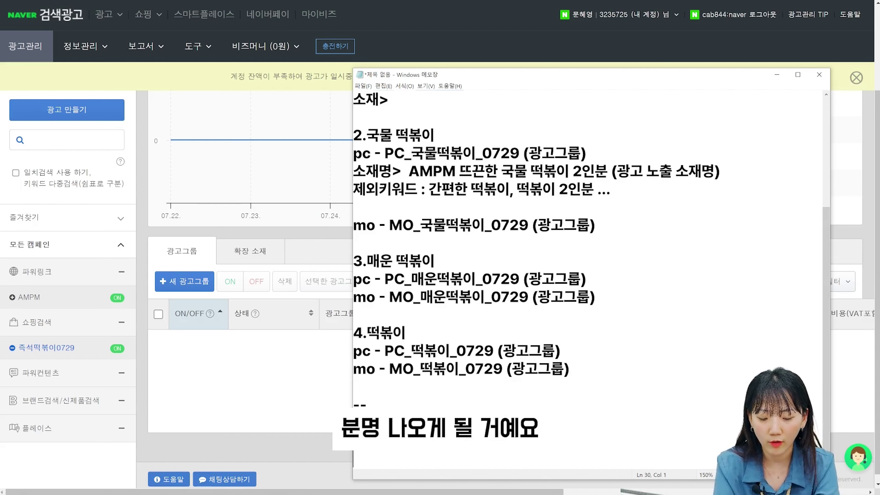
type("치즈ㄸ")
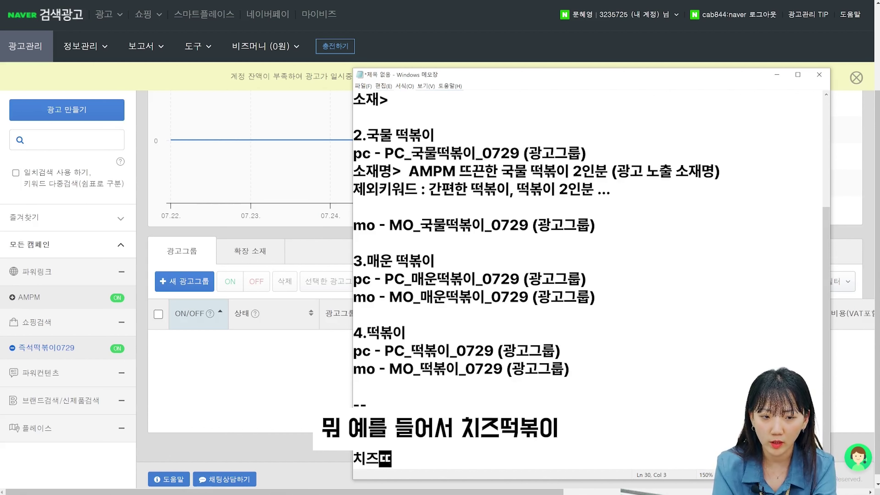
type("떡볶이 냉동 떡볶이 로제 떡")
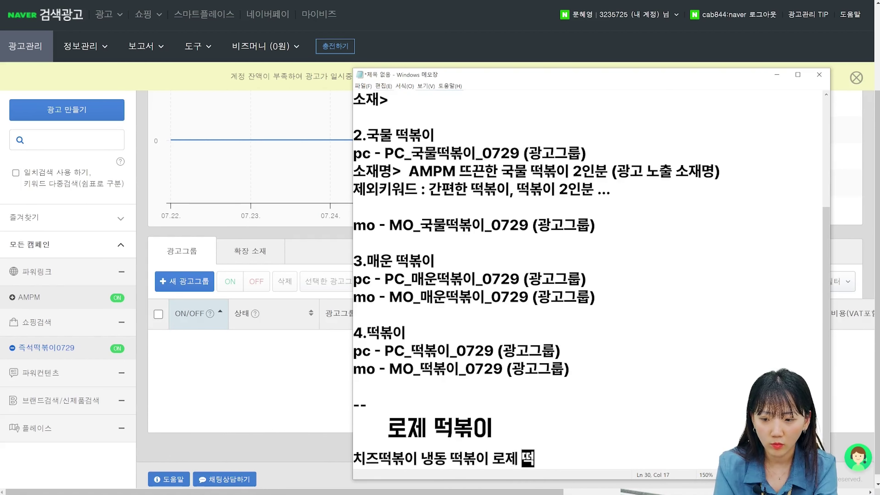
type("볶이")
key("Return")
key("Return")
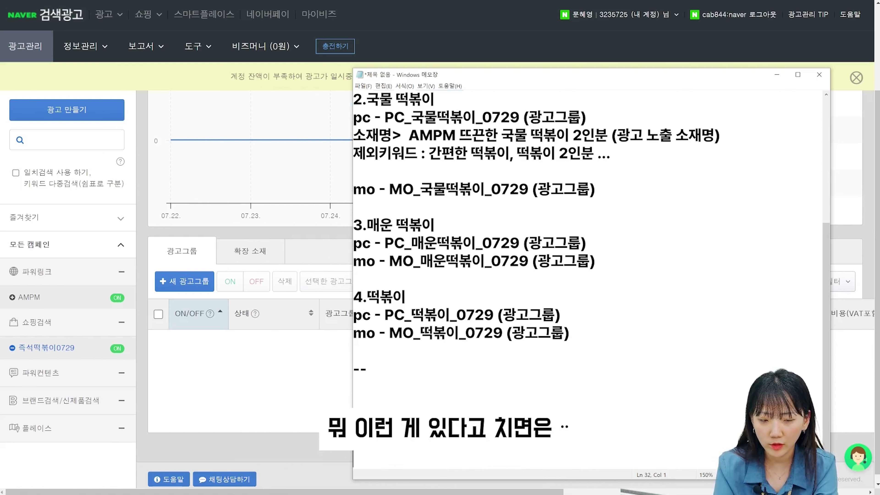
Write the line "-> 냉동 치즈 로제 떡볶이 (그룹 생성)" beneath the example keywords.
type("→")
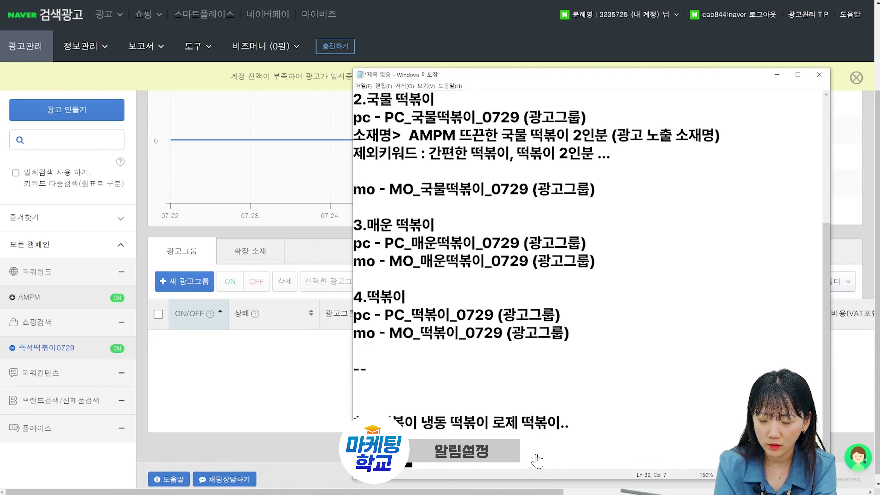
type("냉동 치즈 로제")
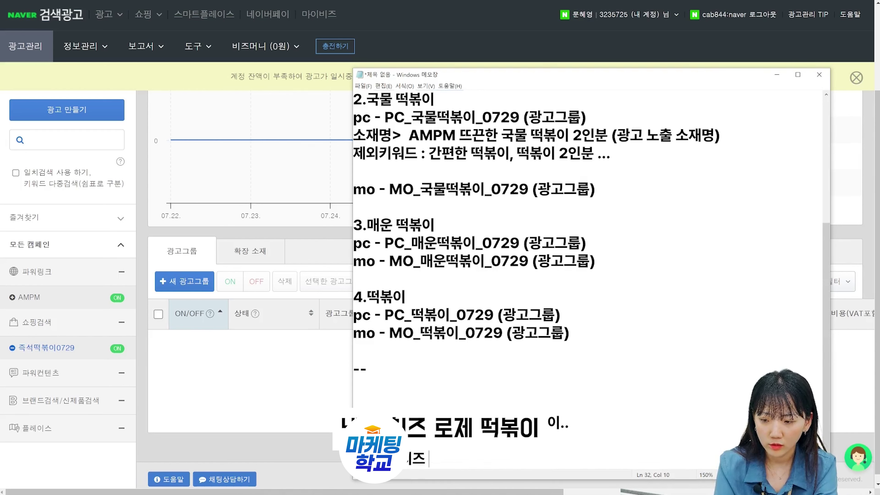
type("떡볶이")
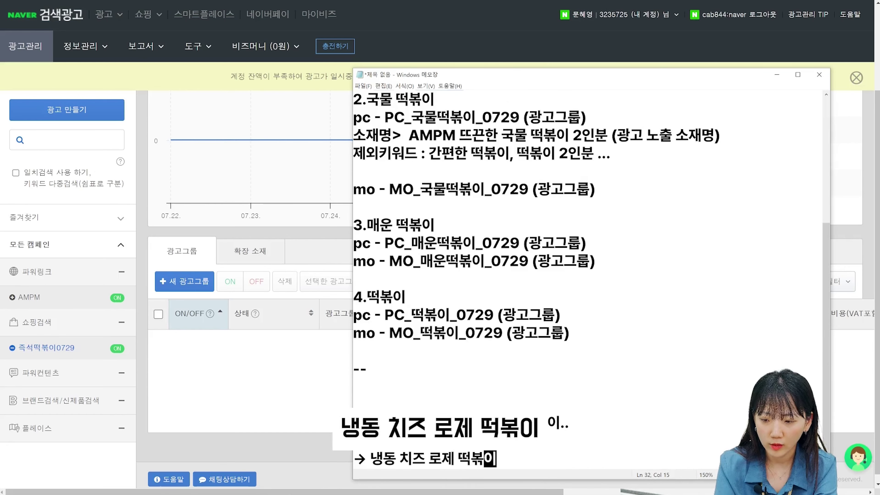
key("Return")
key("Return")
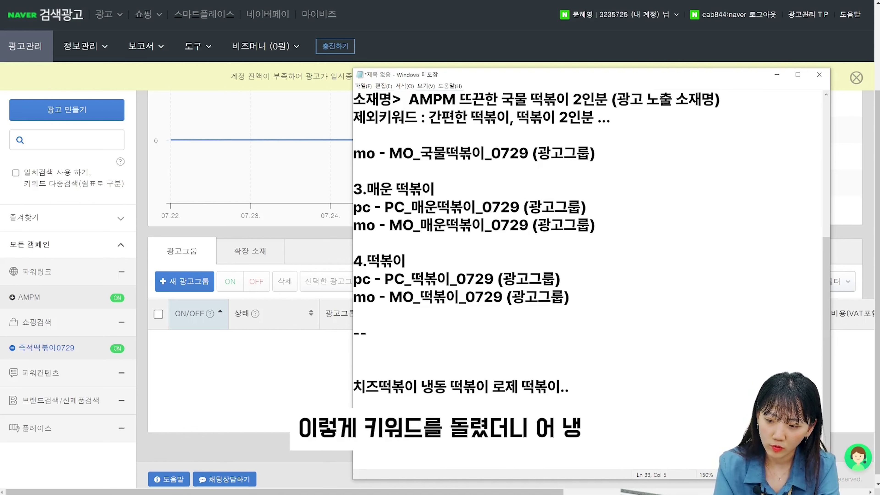
Add the line "--> 냉동 로제 떡볶이 (키워드 -> 전환이 잘 이루어진다 )" under the 그룹 생성 line, followed by a blank line.
type("로제 떡볶이")
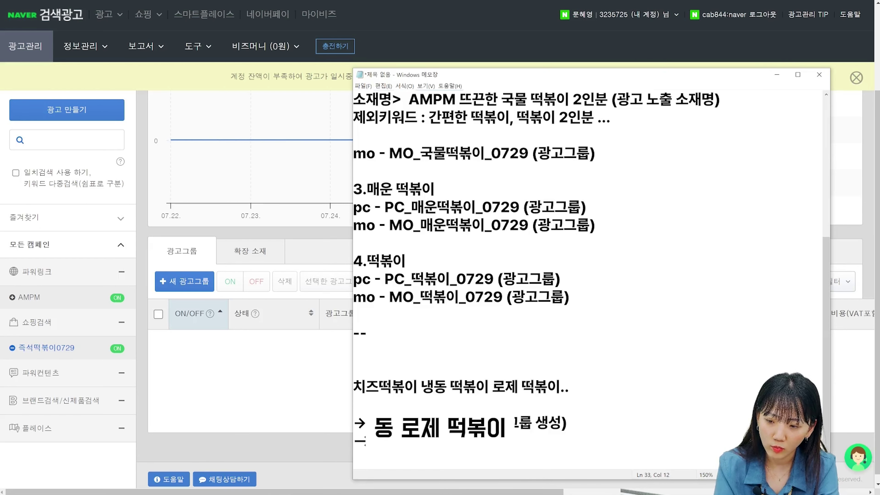
type(" (키워드")
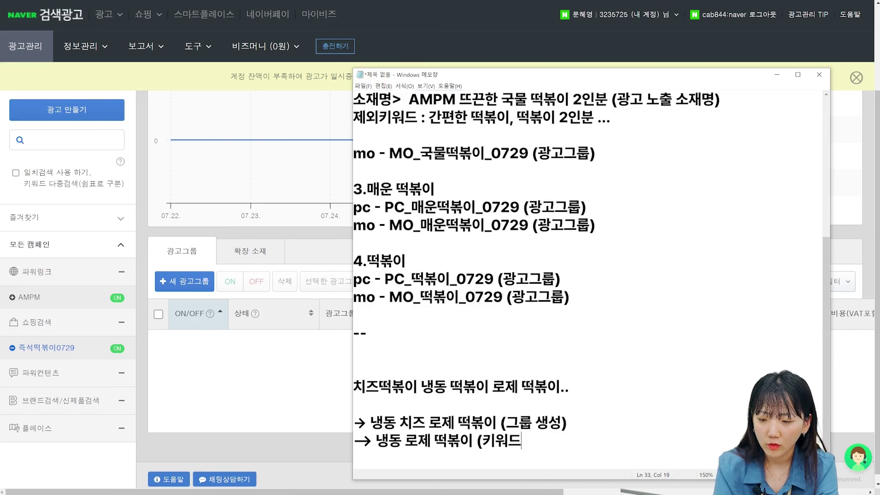
type(" → 전환이 자")
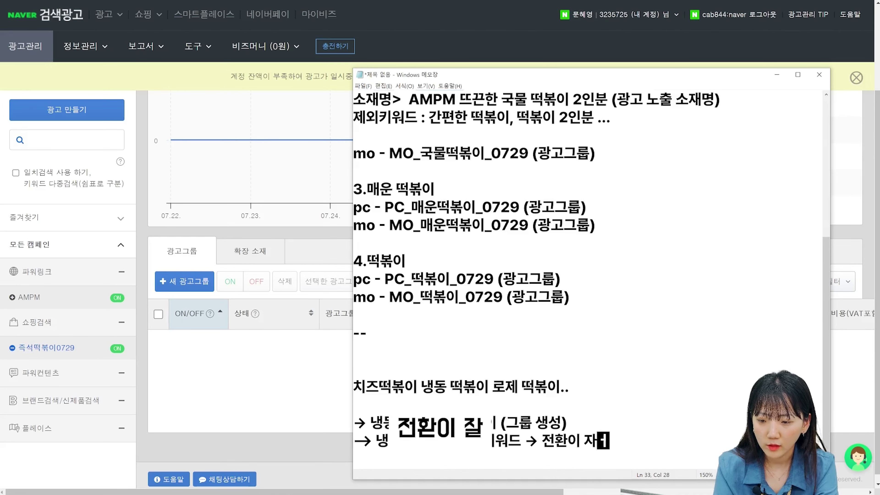
type("ㄹ 이루어진")
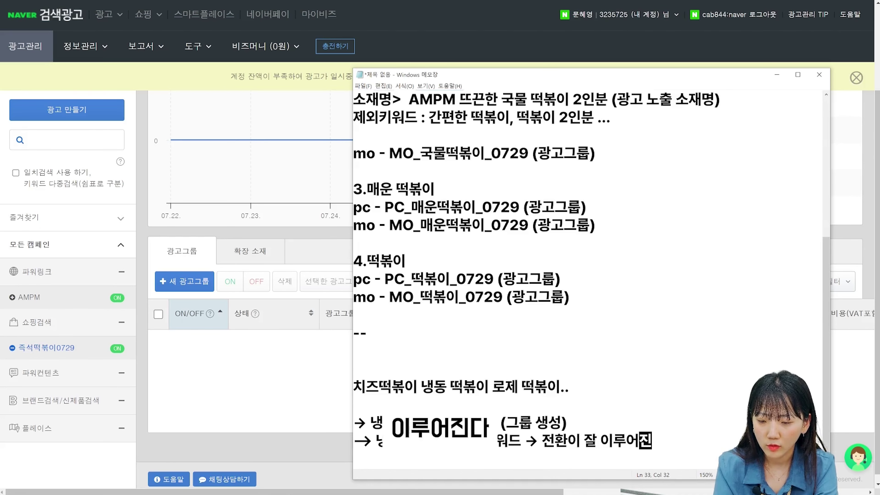
type("다 )")
key("Return")
key("Return")
Write the closing line "--> 냉동 로제 떡볶이 <- 소재를 그룹을 따로 만들어서, 이 키워드" at the end of the note.
type("→ ")
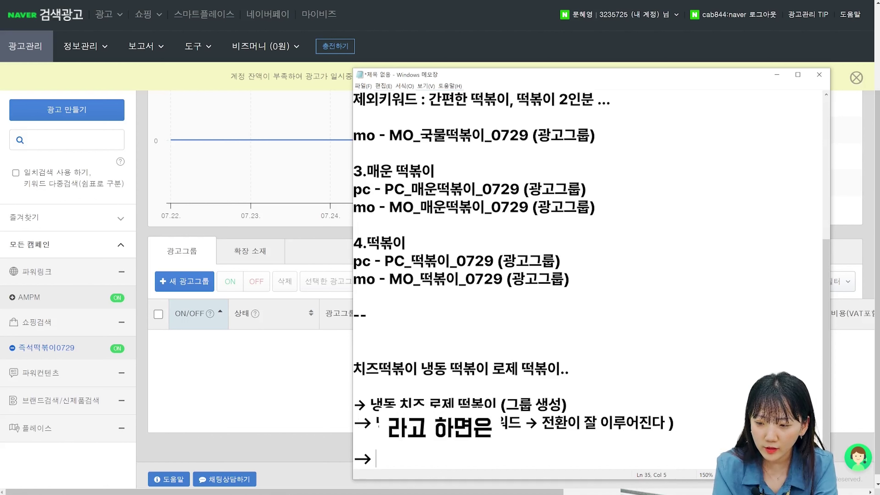
type("냉동 로제 ")
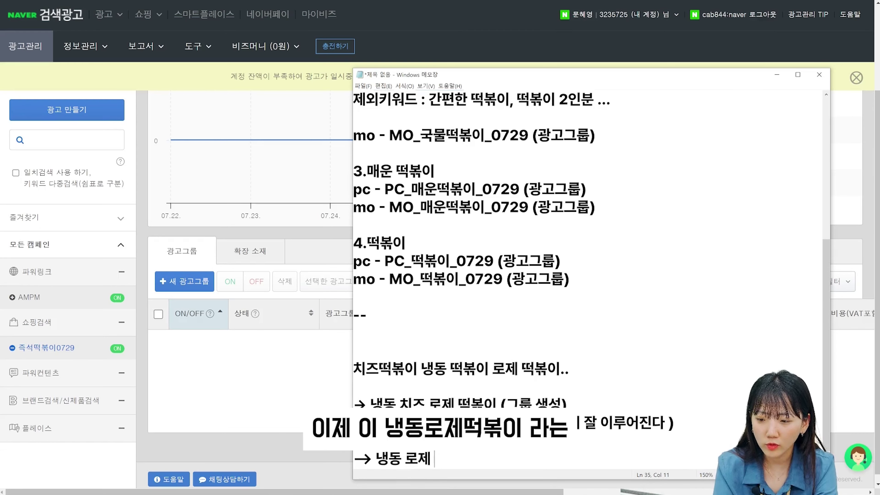
type("떡볶이 ← 소")
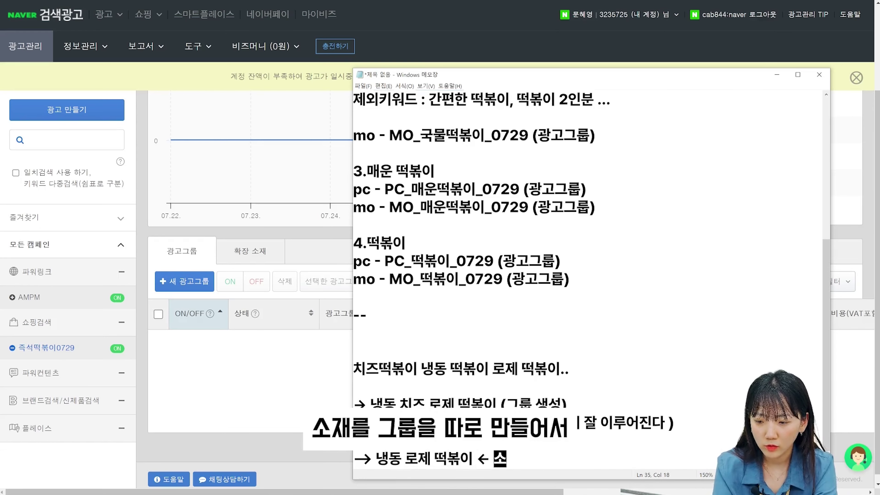
type("재를 그룹을")
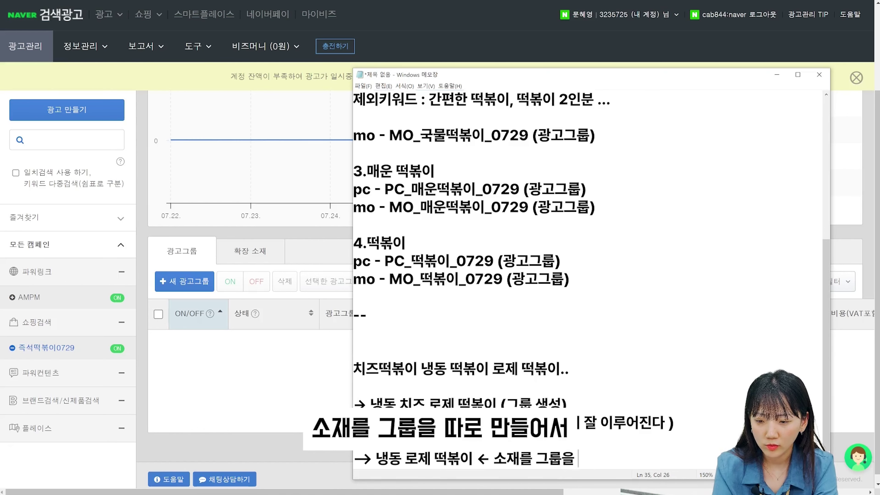
type(" 따로 만들어서, ㅇ")
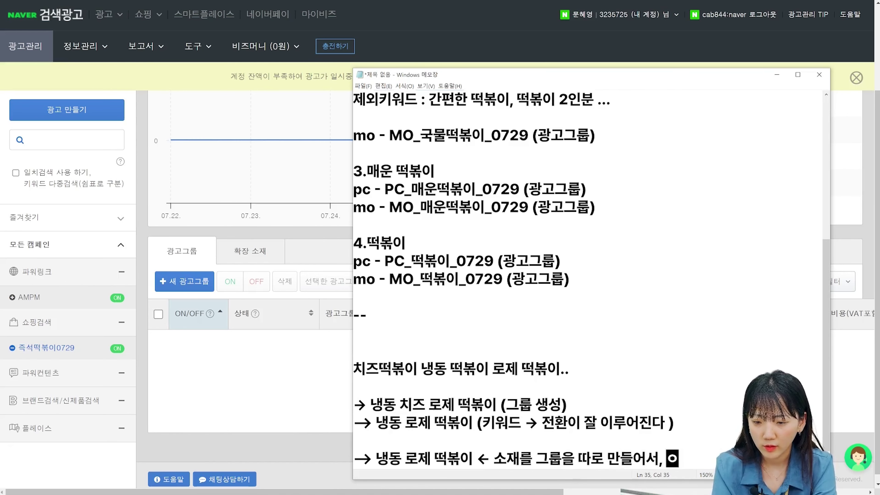
type("이 키워드")
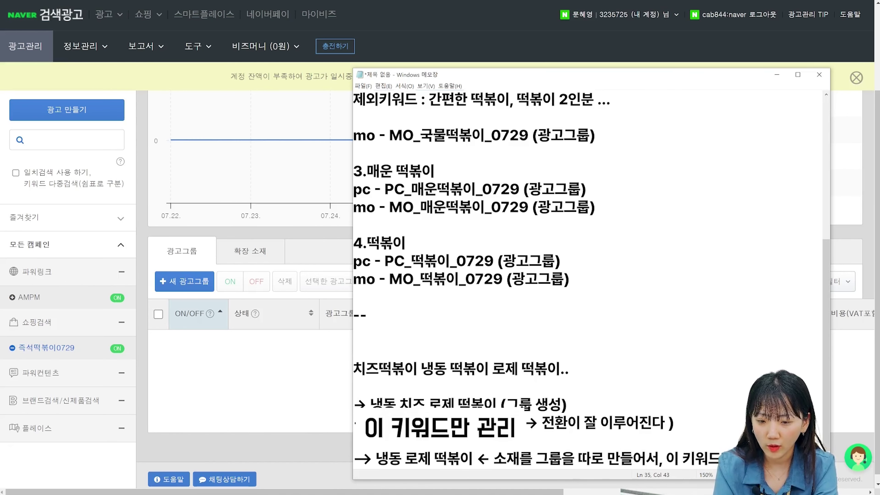
Insert the lines "광고비?" and "100원 단위!" between the 4.떡볶이 campaign and the "--" separator.
key("Return")
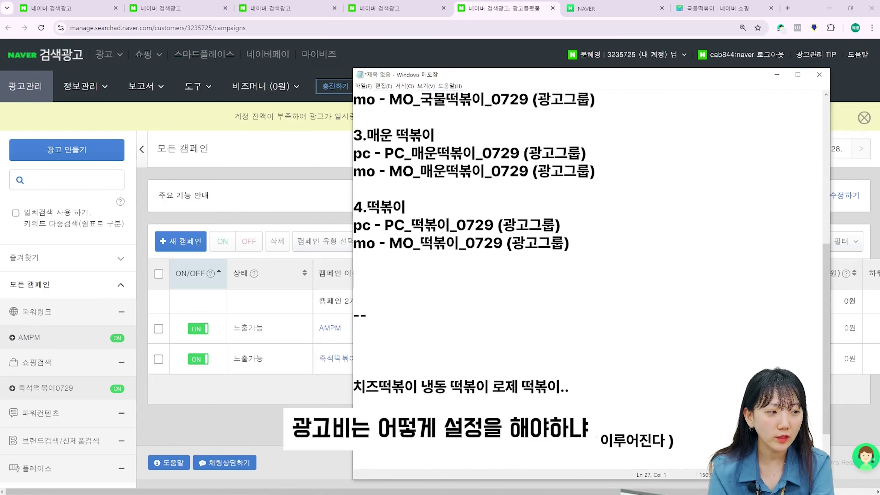
type("광고비?")
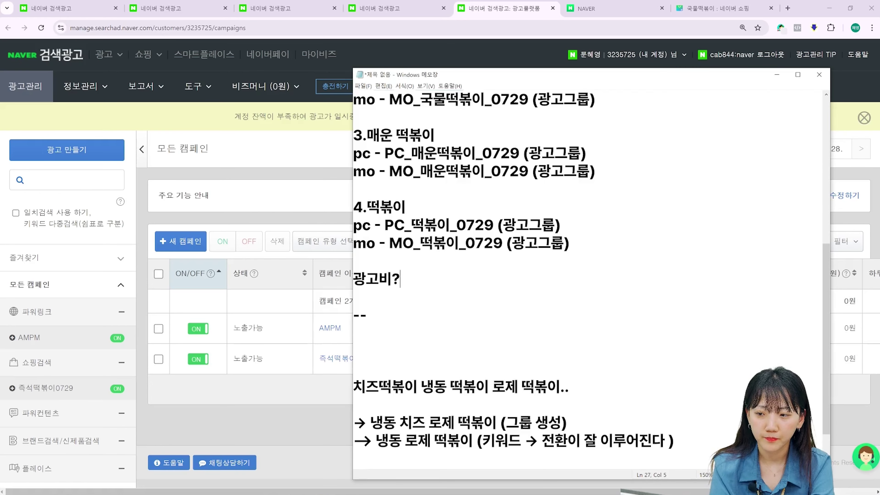
key("Return")
type("100원 단위!")
key("Return")
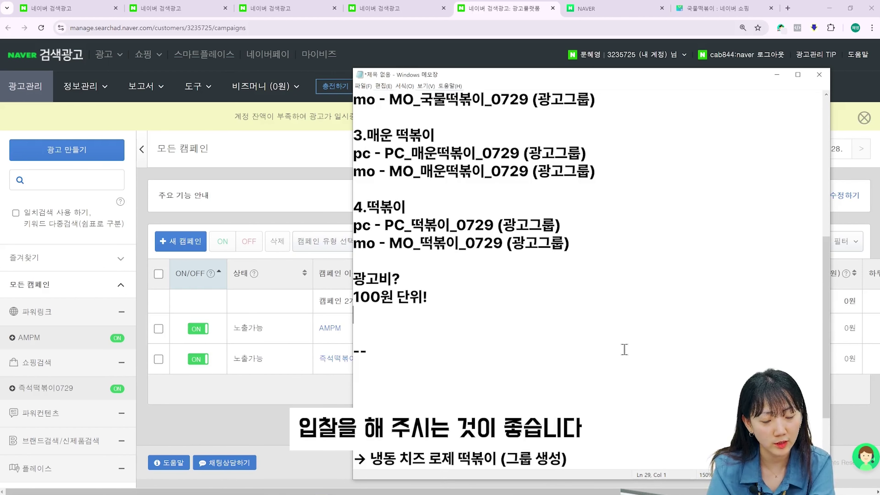
Add the bid examples "100 -> 110 원" and "200 -> 210원 ..." beneath the 100원 단위! line.
type("100 →")
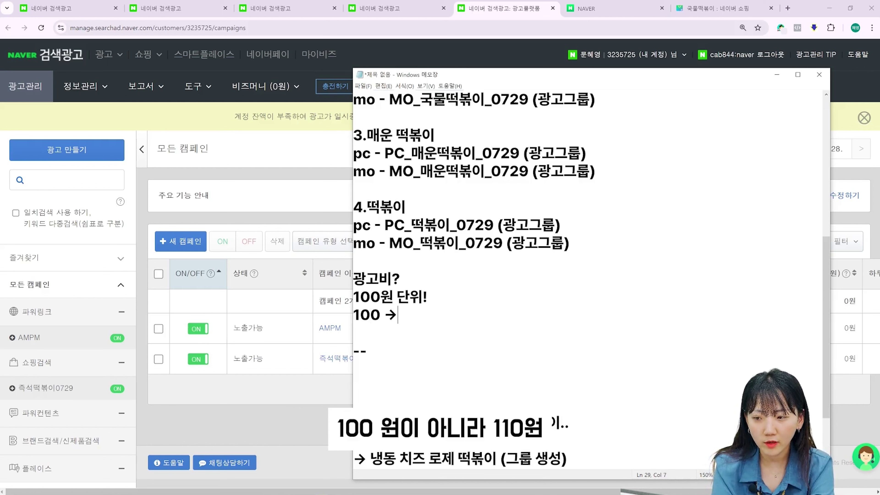
type("110 dnj")
key("BackSpace")
key("BackSpace")
key("BackSpace")
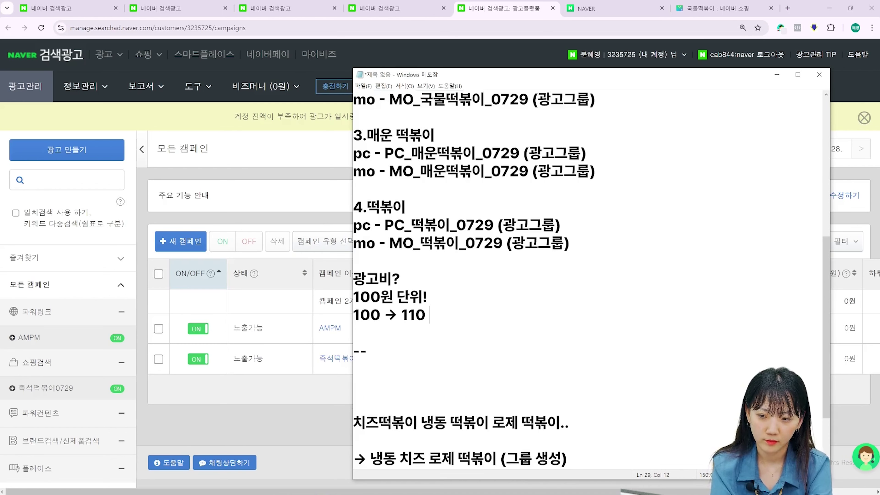
type("원")
key("Return")
type("200 -")
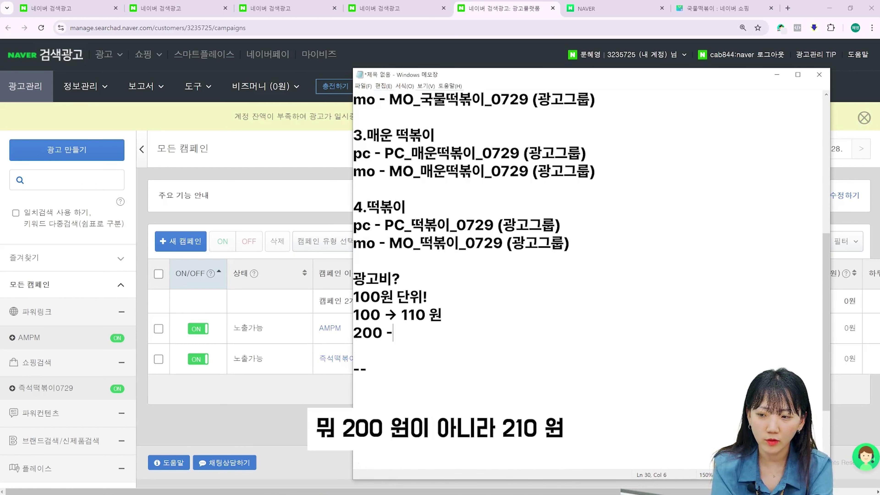
type("> 210원 ...")
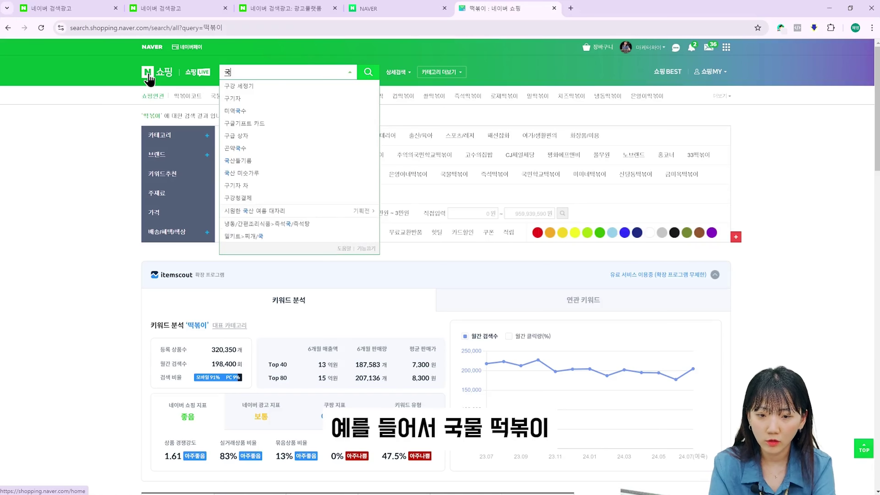
Search Naver Shopping for 국물떡볶이 and examine the sponsored product listings.
type("물")
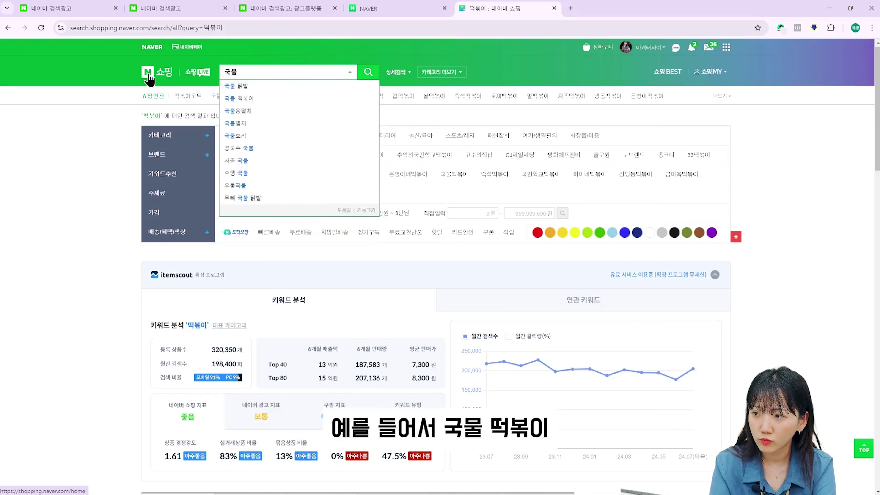
type("떡볶이")
key("Return")
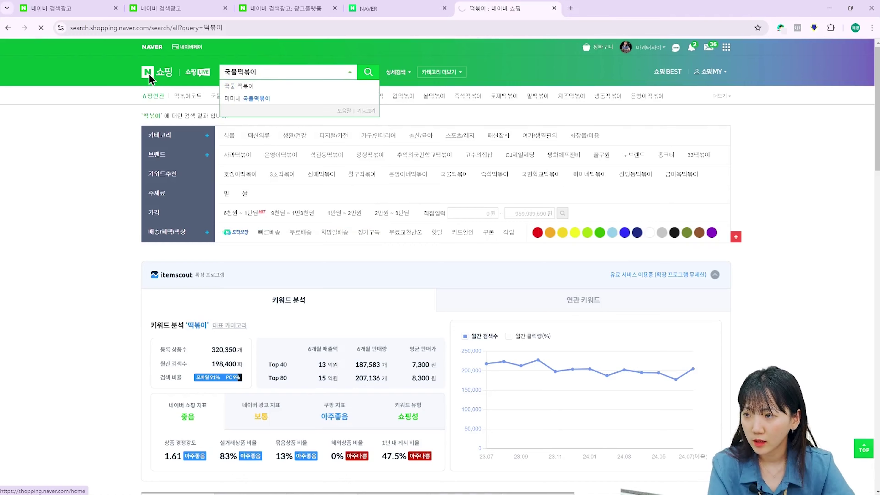
scroll(125, 236, "down", 5)
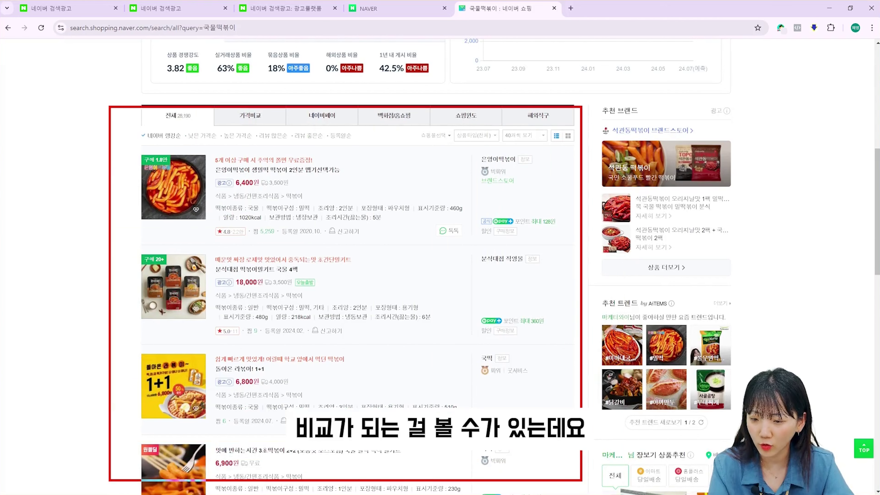
scroll(363, 141, "down", 1)
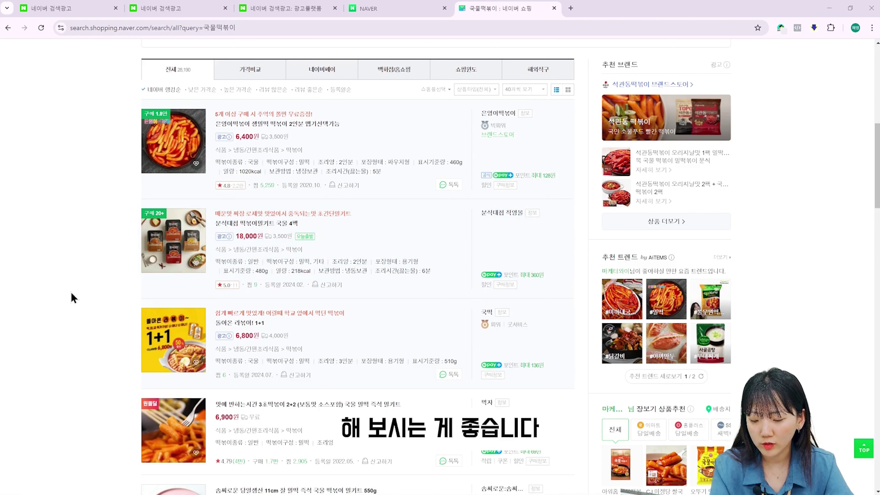
Mark up the 국물떡볶이 listings with a flat red box below the second product and a curve alongside the first four.
mouse_move(133, 294)
left_mouse_down()
mouse_move(379, 322)
mouse_move(570, 305)
left_mouse_up()
mouse_move(116, 106)
left_mouse_down()
mouse_move(103, 128)
mouse_move(106, 398)
mouse_move(123, 452)
left_mouse_up()
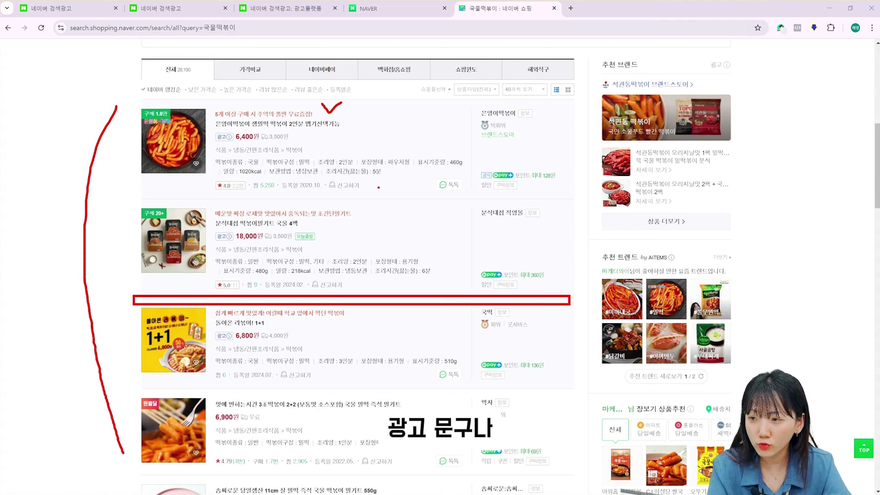
left_click_drag(357, 204, 376, 198)
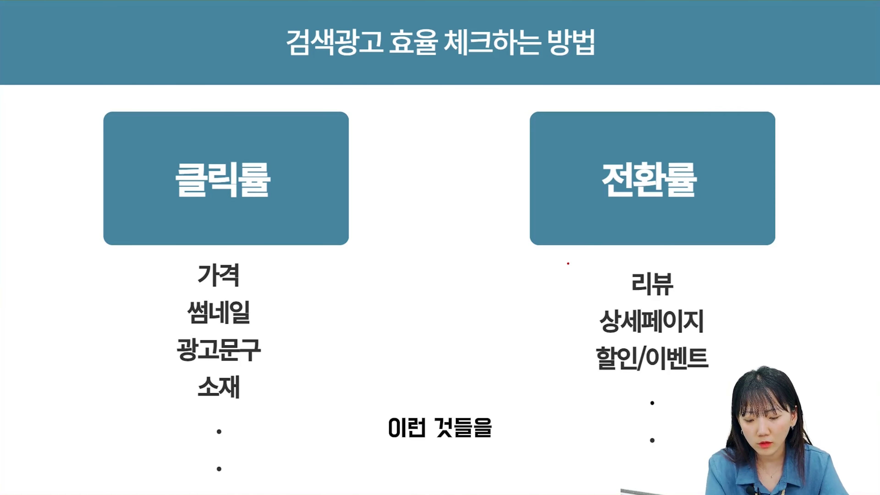
left_click_drag(568, 264, 755, 410)
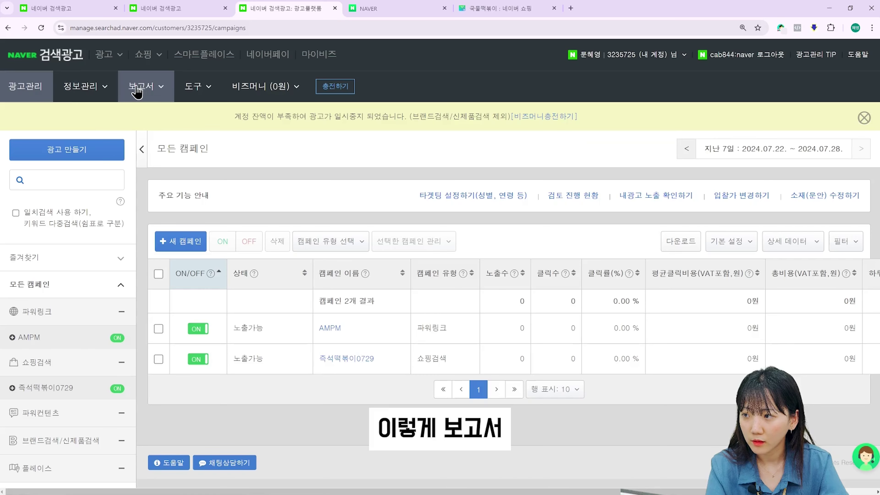
Open the 다차원 보고서 page in Naver Search Ads, create a new basic account report and look over its builder.
left_click(163, 120)
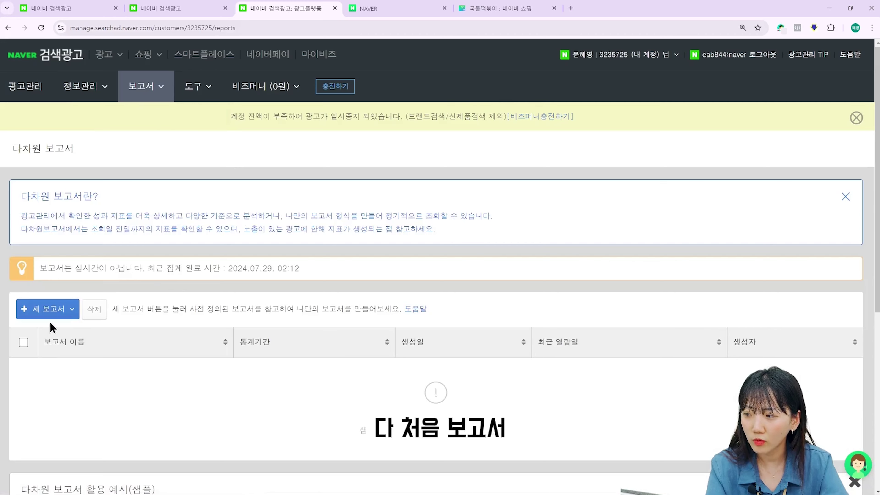
left_click(59, 308)
mouse_move(24, 365)
left_click(111, 334)
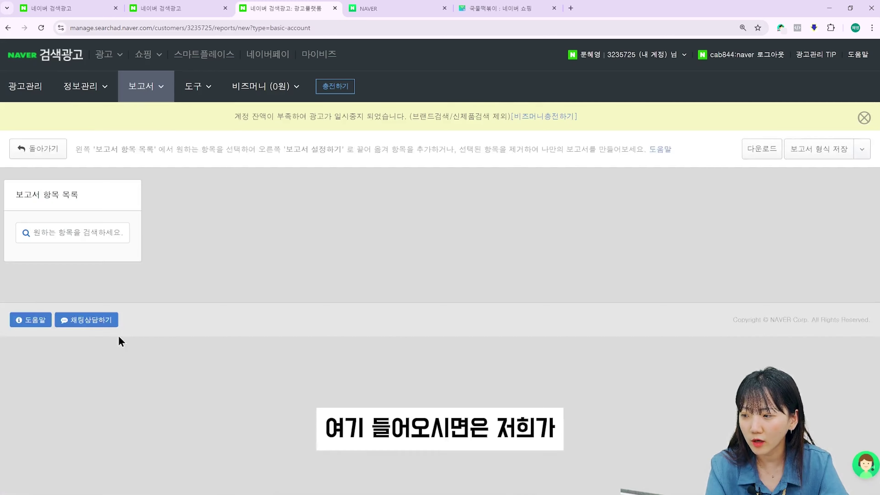
scroll(184, 116, "down", 2)
scroll(184, 116, "up", 3)
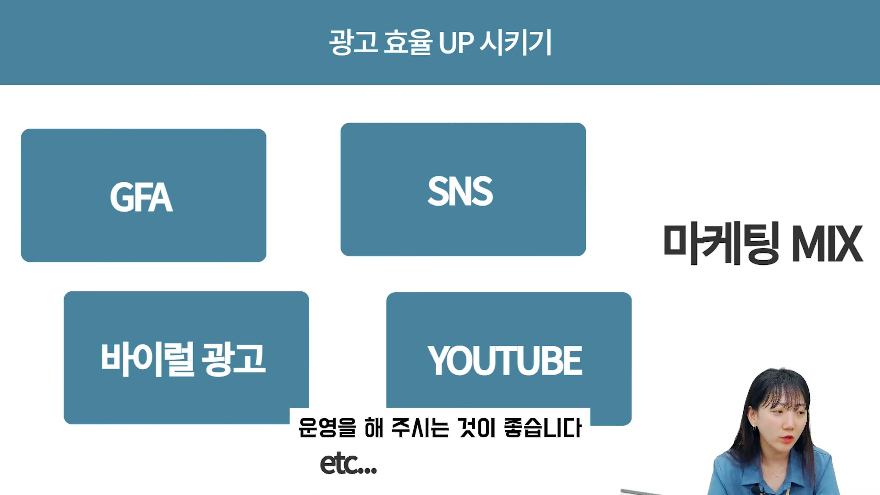
key("Right")
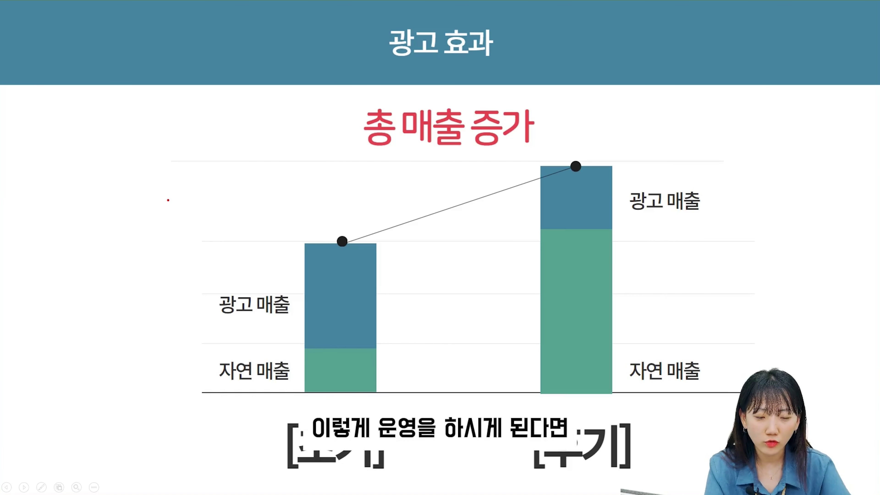